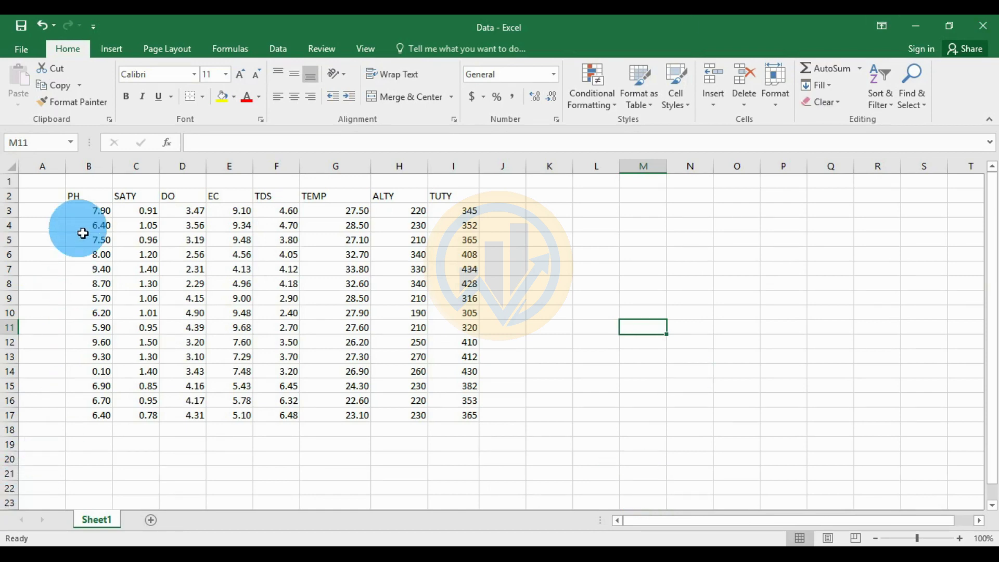
Review the data table in B2:I17 and its column headers from PH to TUTY.
drag(86, 204, 441, 421)
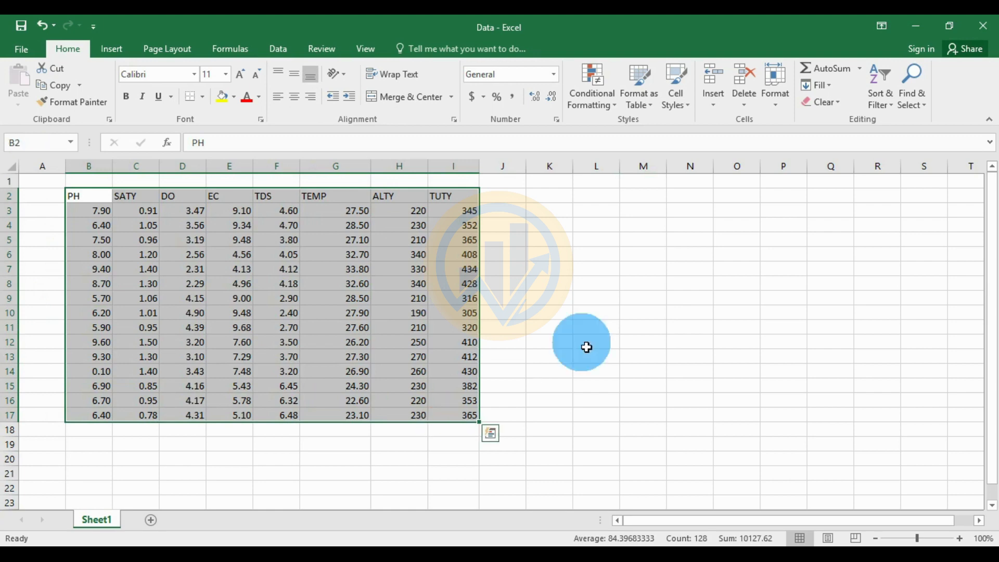
click(596, 268)
drag(86, 196, 473, 415)
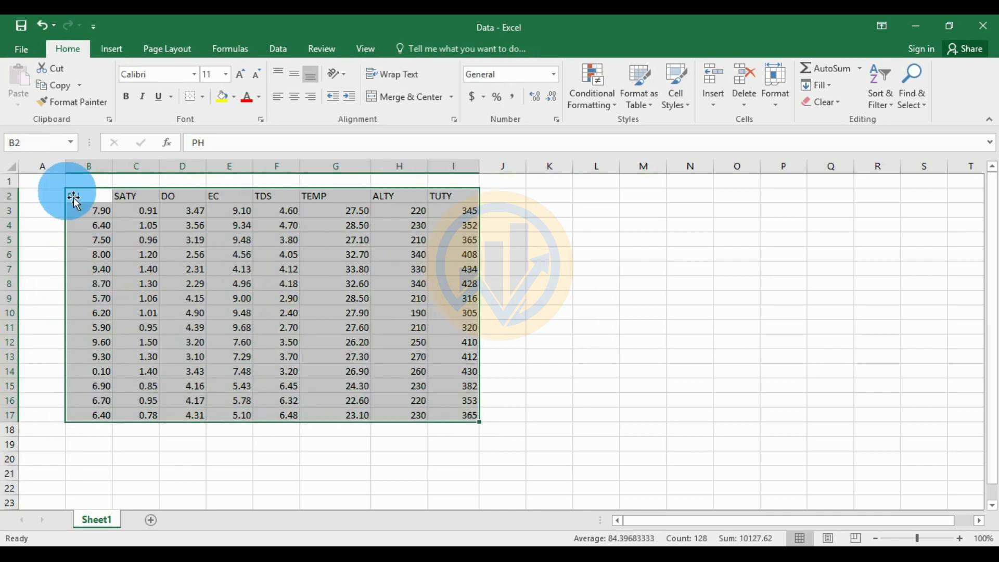
click(75, 200)
click(136, 202)
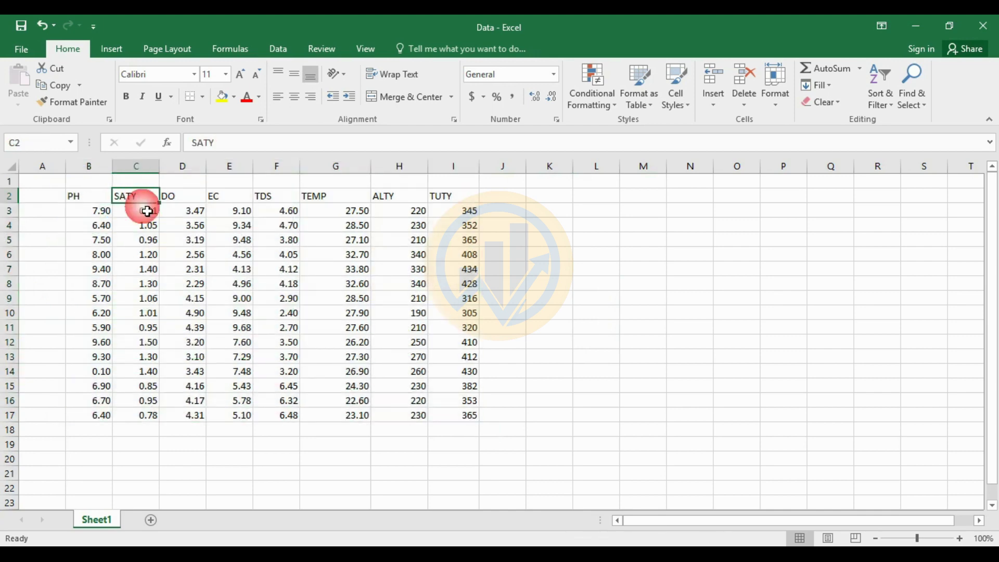
click(194, 199)
click(244, 199)
click(291, 201)
click(353, 200)
click(397, 198)
click(460, 199)
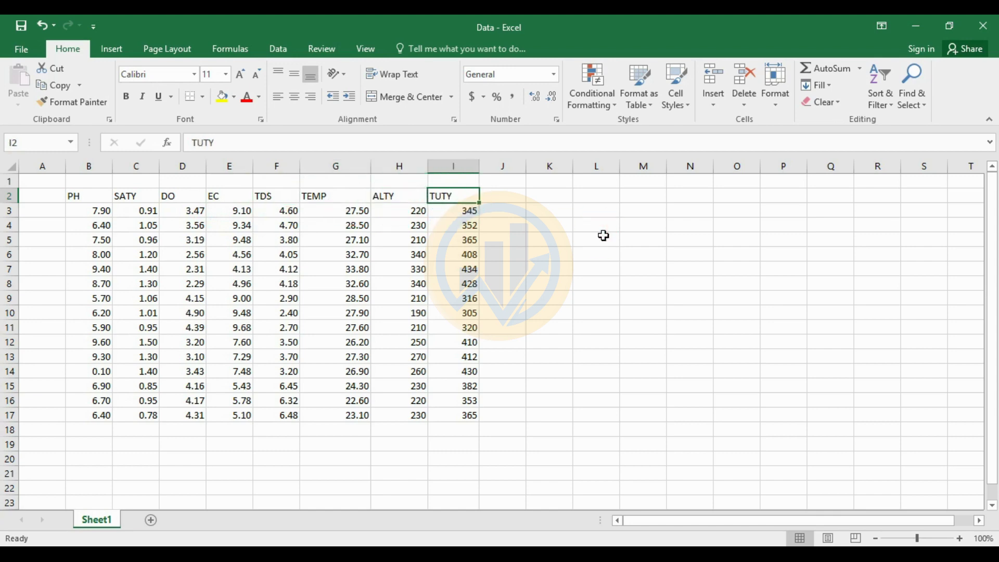
click(604, 236)
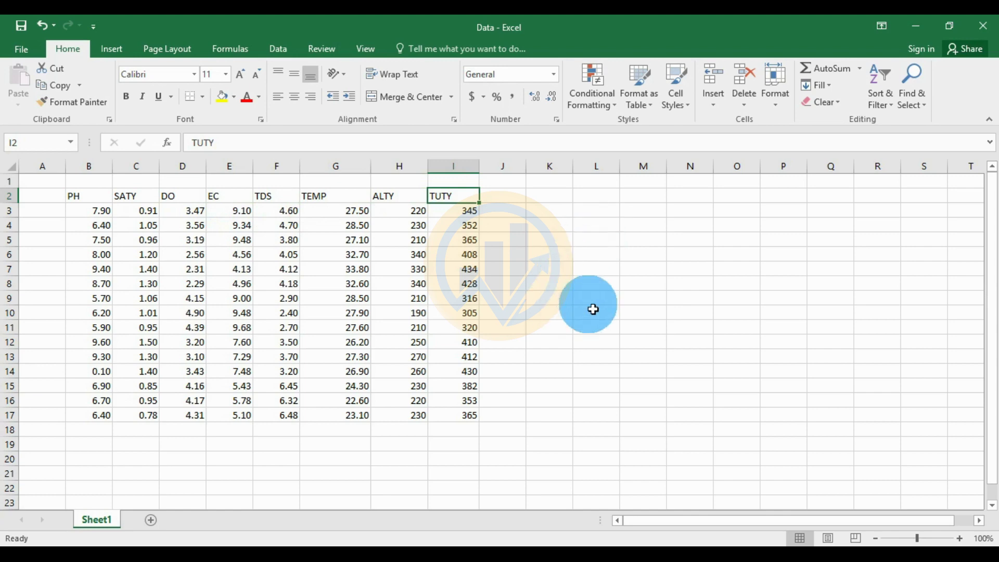
Copy the header row B2:I2 from Excel and paste it into the Long Name row of Book1 in Origin, starting at column A.
drag(80, 196, 460, 205)
right_click(460, 205)
click(499, 227)
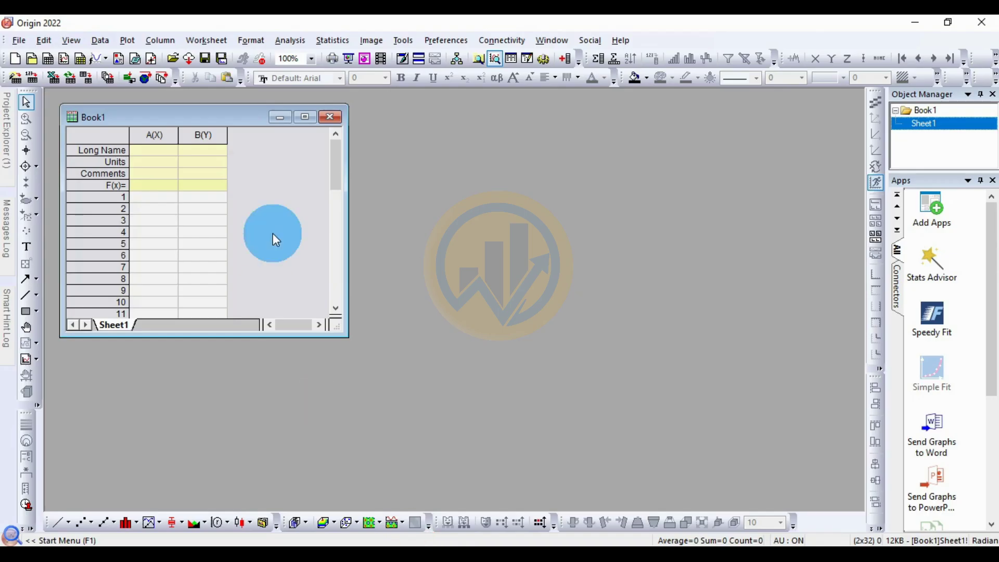
click(164, 151)
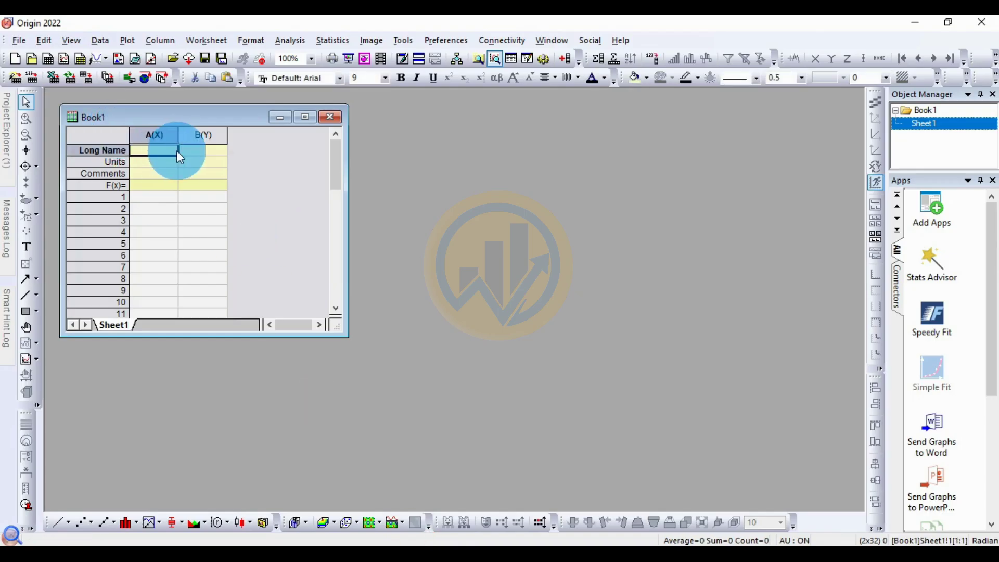
key(ctrl+v)
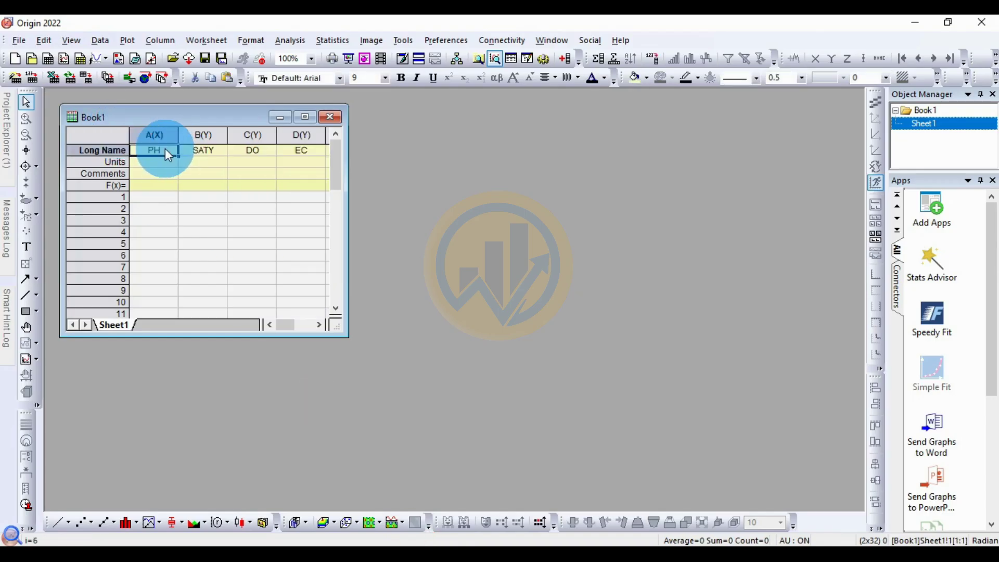
Set the PH column as Y and enlarge the Book1 window to show all eight columns.
click(171, 140)
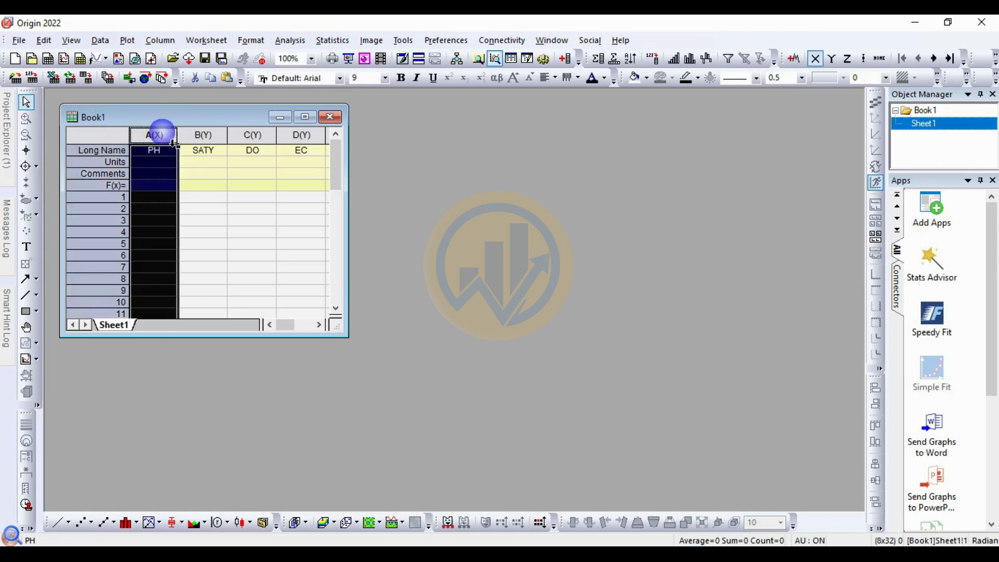
right_click(162, 137)
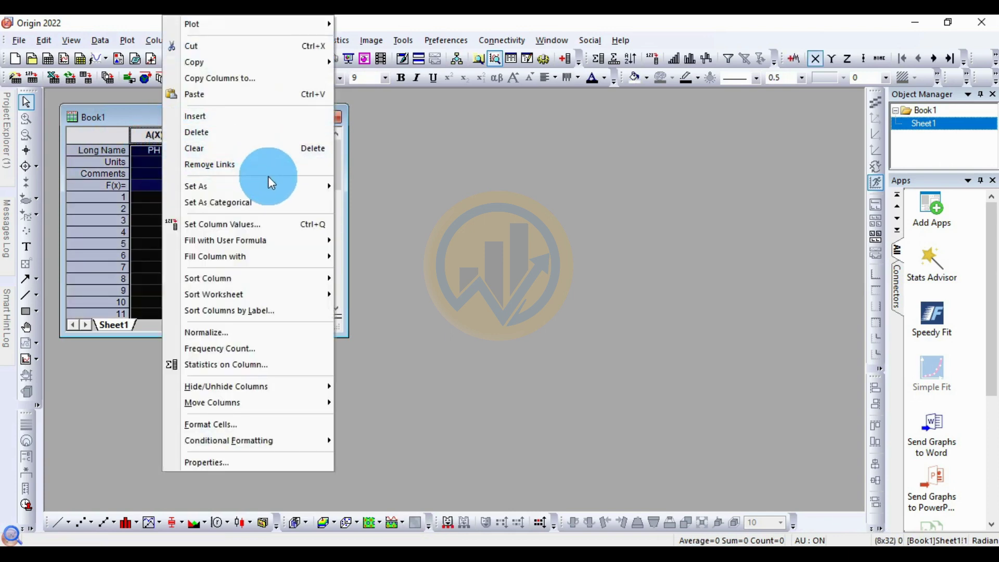
mouse_move(283, 187)
click(348, 202)
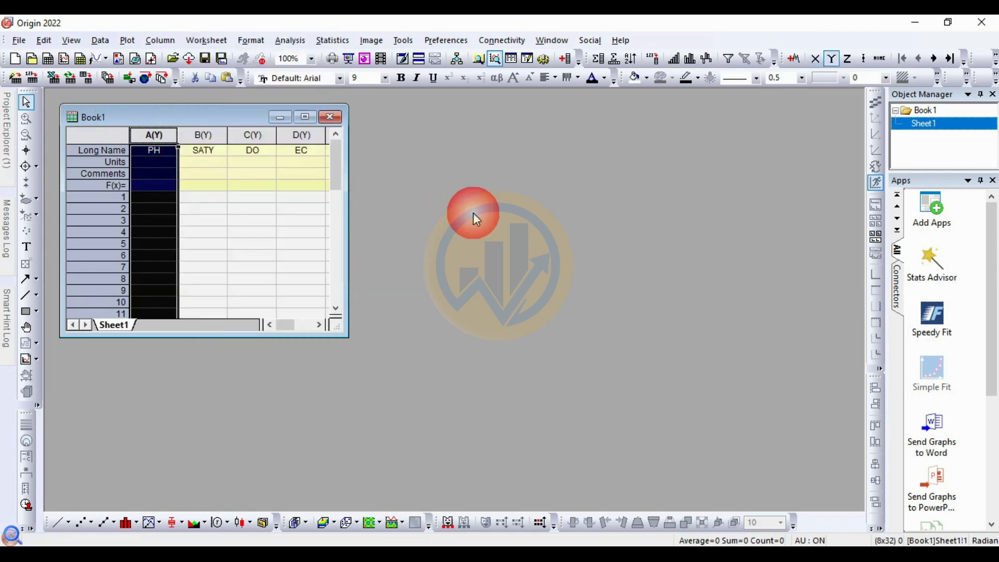
drag(348, 338, 580, 475)
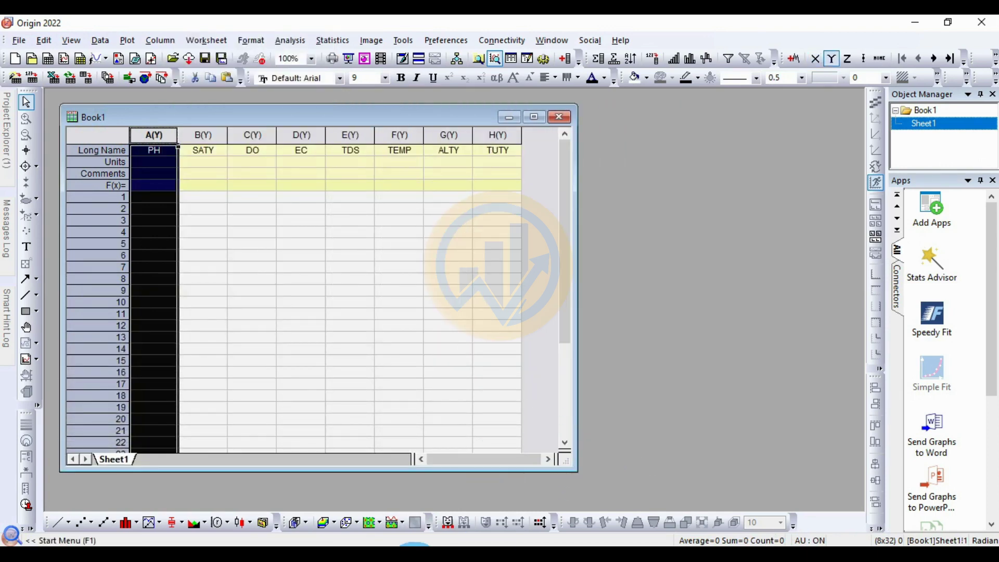
Copy the data values B3:I17 from Excel and paste them into Origin's Book1 worksheet, starting at row 1 of the PH column.
click(408, 540)
drag(82, 211, 457, 417)
right_click(455, 417)
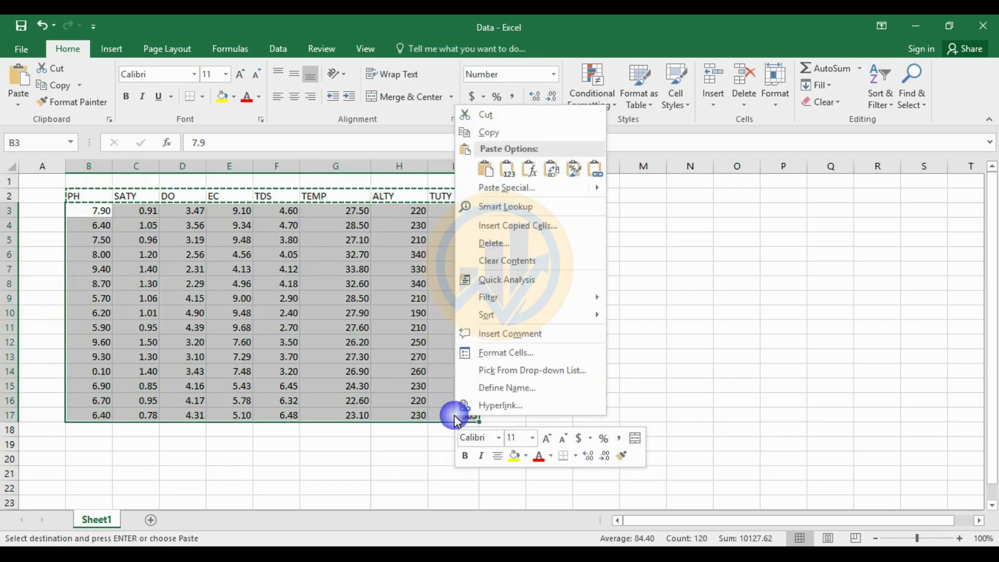
click(515, 128)
click(470, 536)
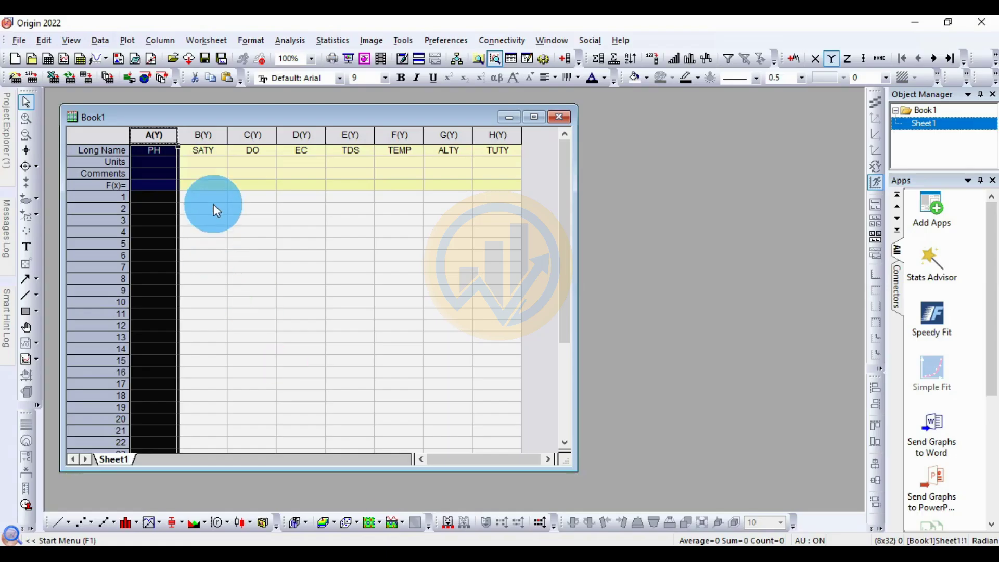
click(161, 201)
key(ctrl+v)
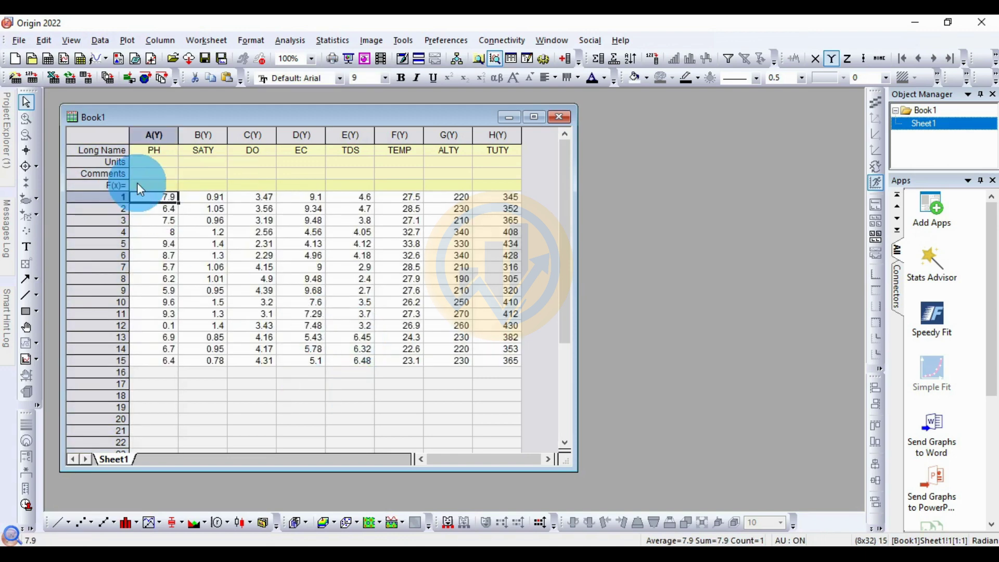
Run a Pearson Correlation Coefficient analysis on the whole sheet with Flag Significant Correlations enabled.
click(123, 136)
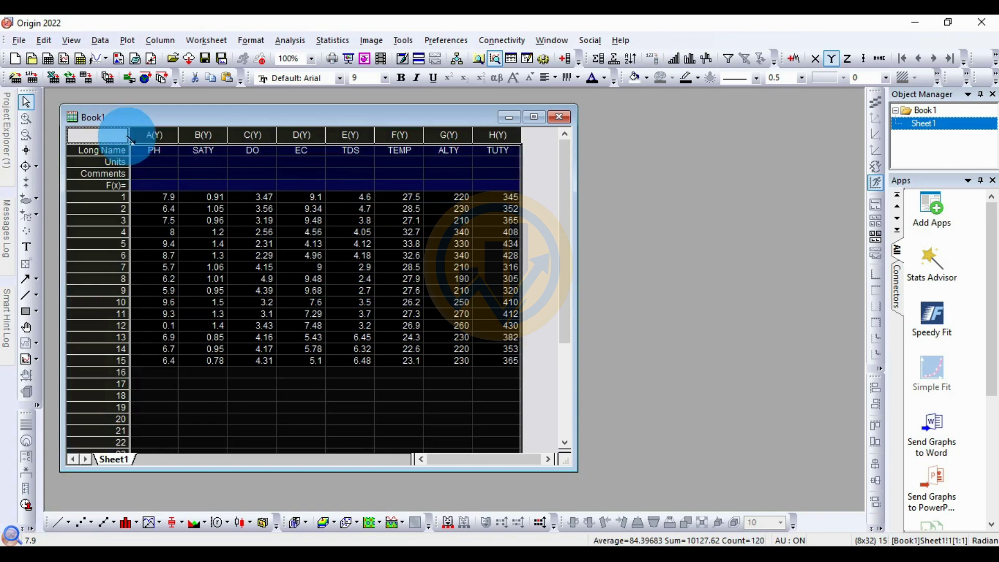
click(331, 39)
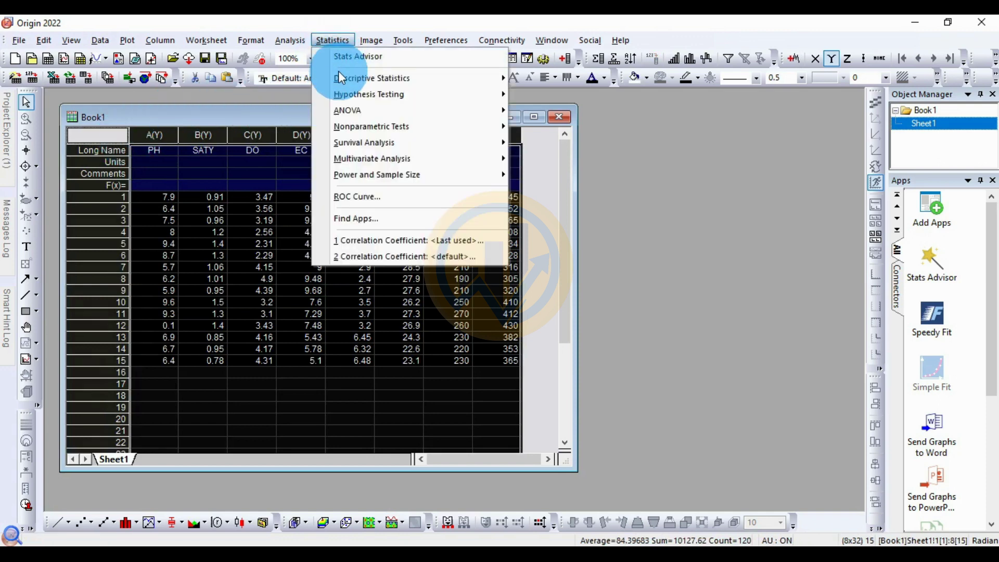
mouse_move(352, 81)
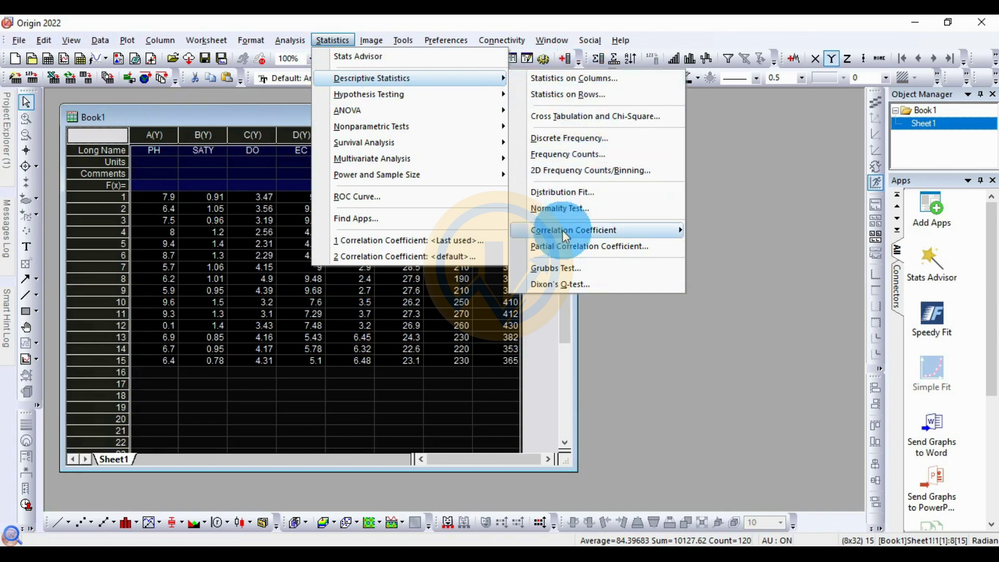
mouse_move(561, 235)
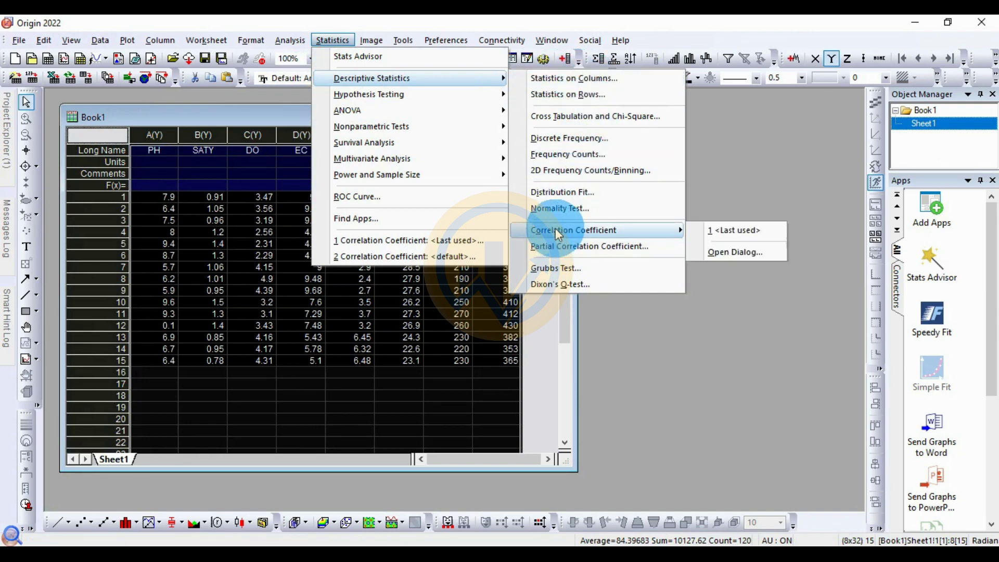
click(751, 251)
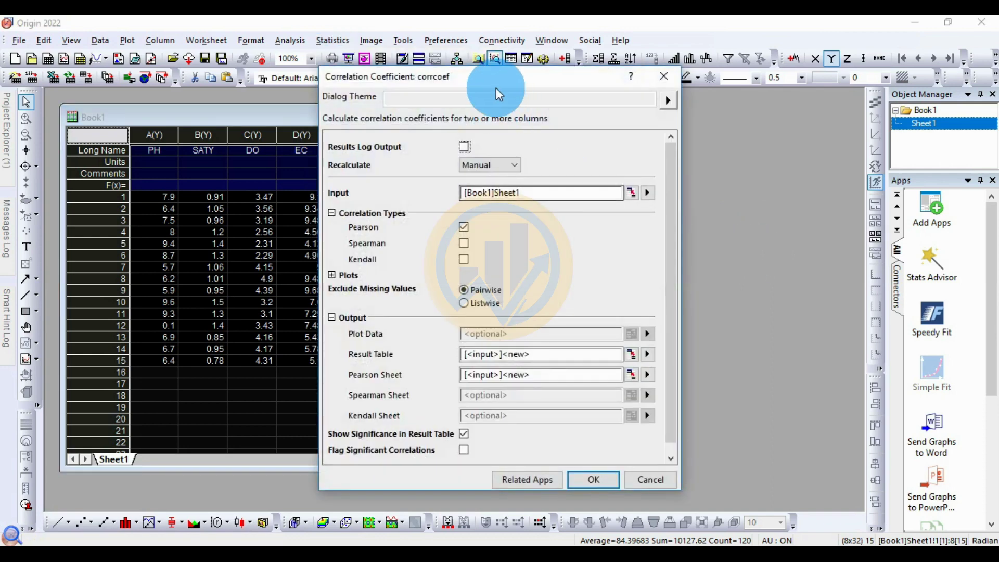
drag(502, 86, 438, 93)
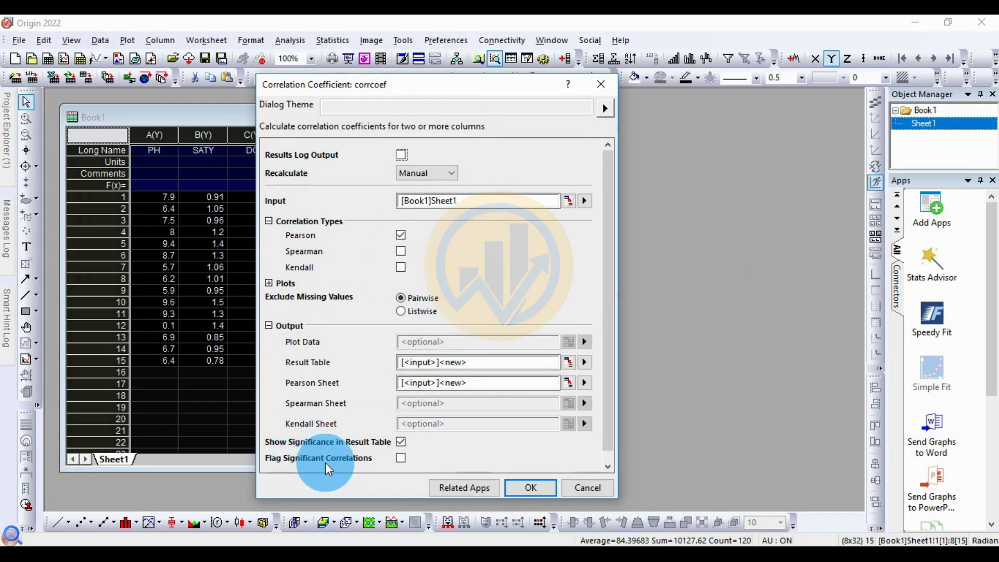
click(401, 460)
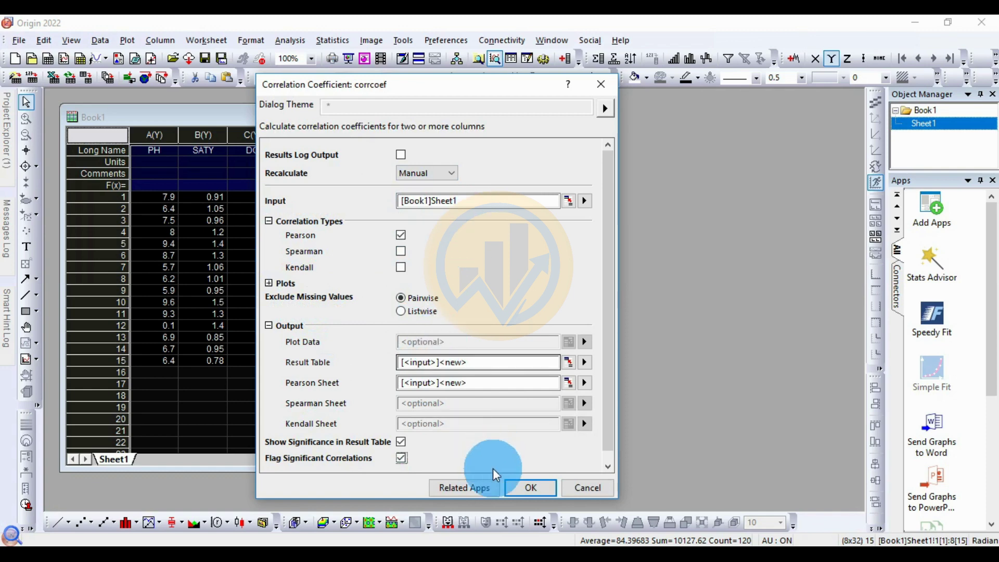
click(543, 492)
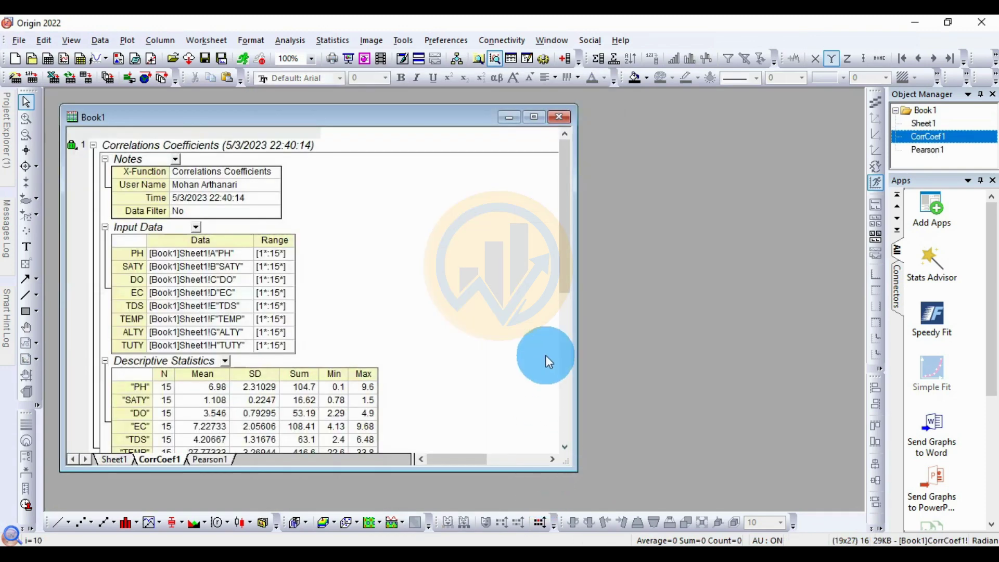
Maximize the workbook and examine the descriptive statistics and Pearson correlations in the CorrCoef1 report and the Pearson1 sheet.
click(534, 119)
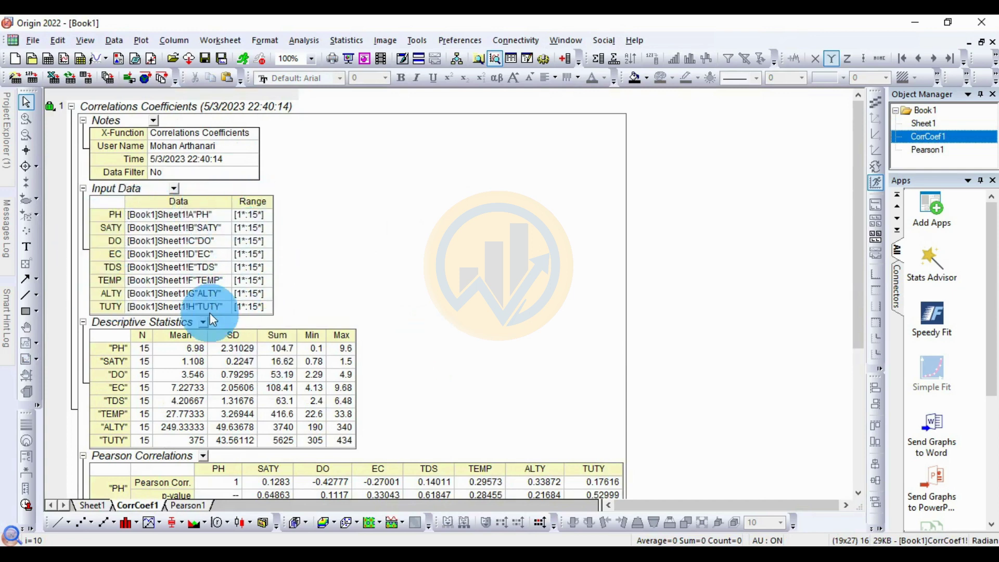
scroll(264, 326, down, 2)
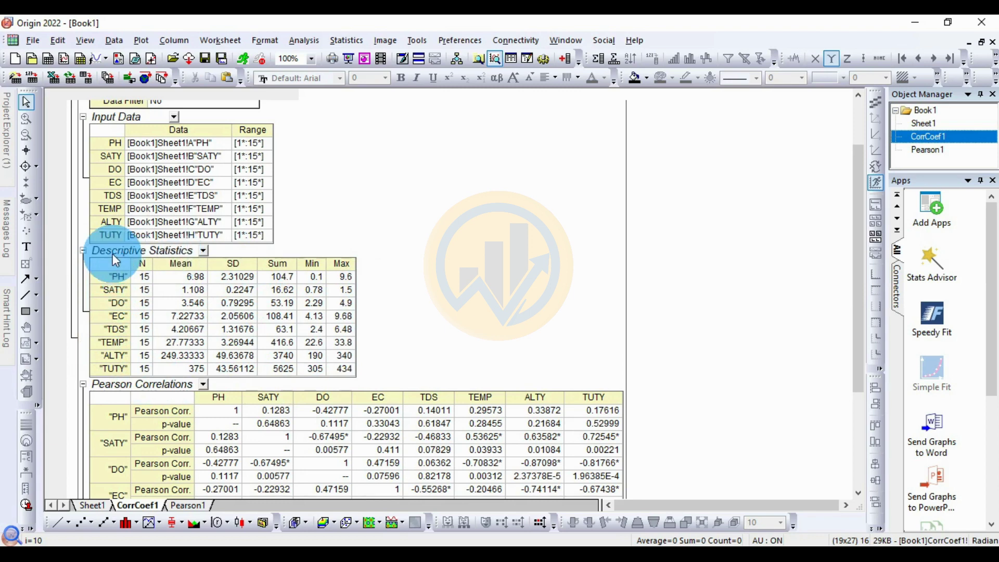
scroll(358, 298, down, 4)
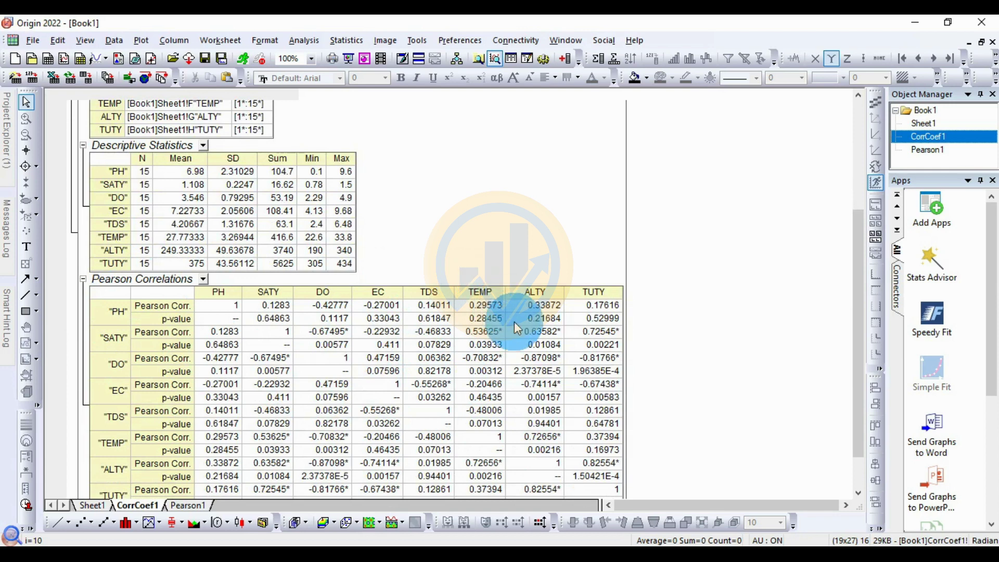
scroll(517, 327, down, 2)
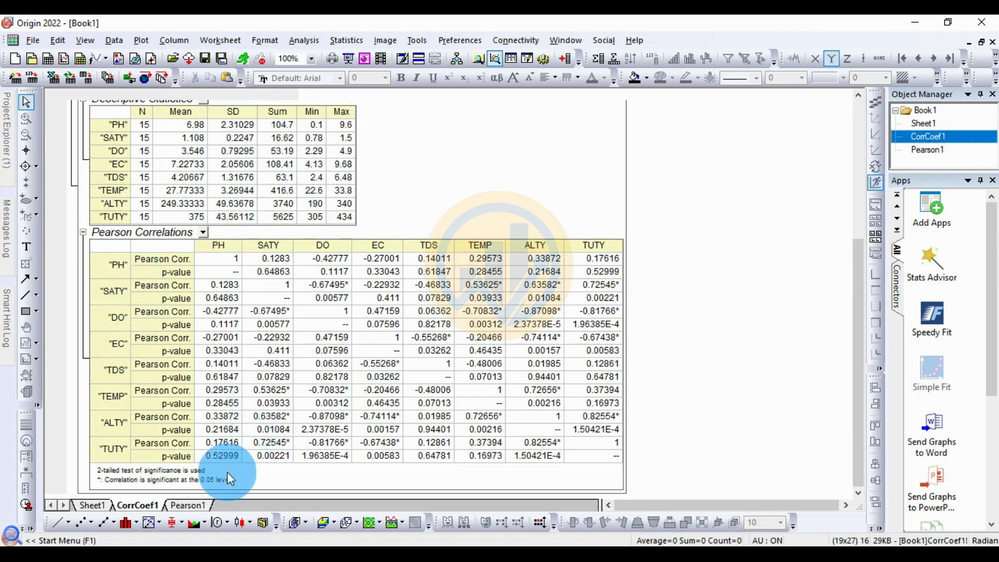
click(195, 502)
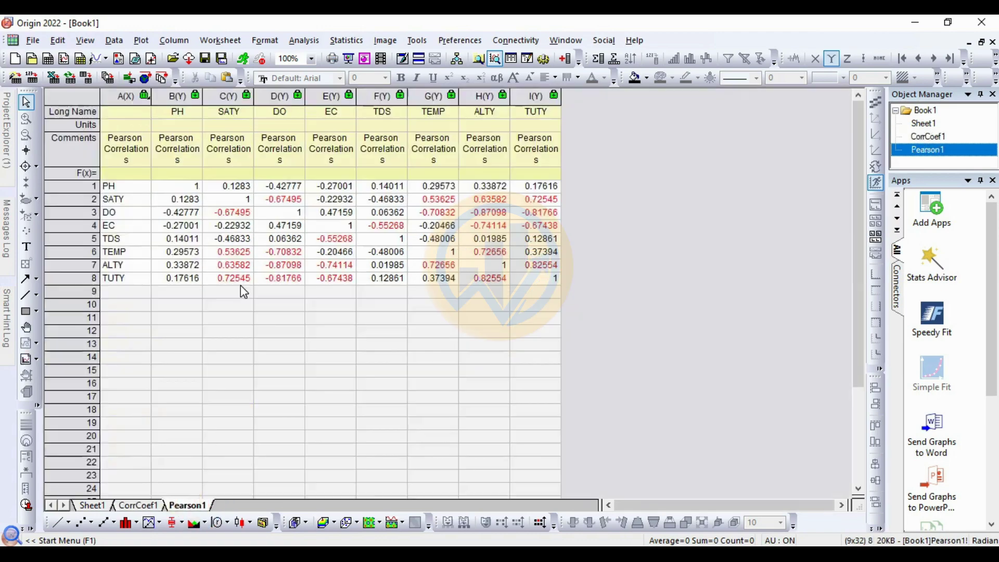
click(141, 506)
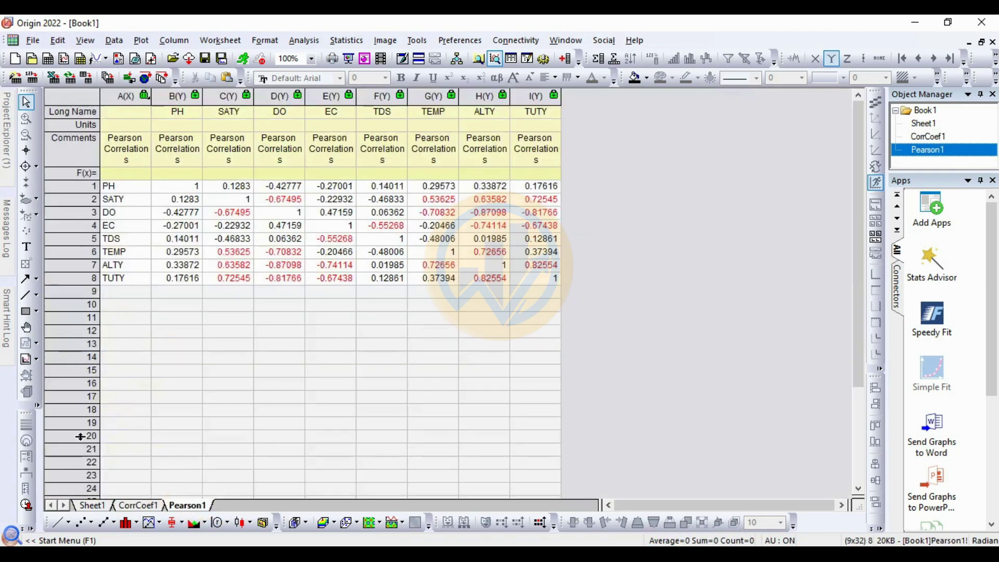
click(195, 505)
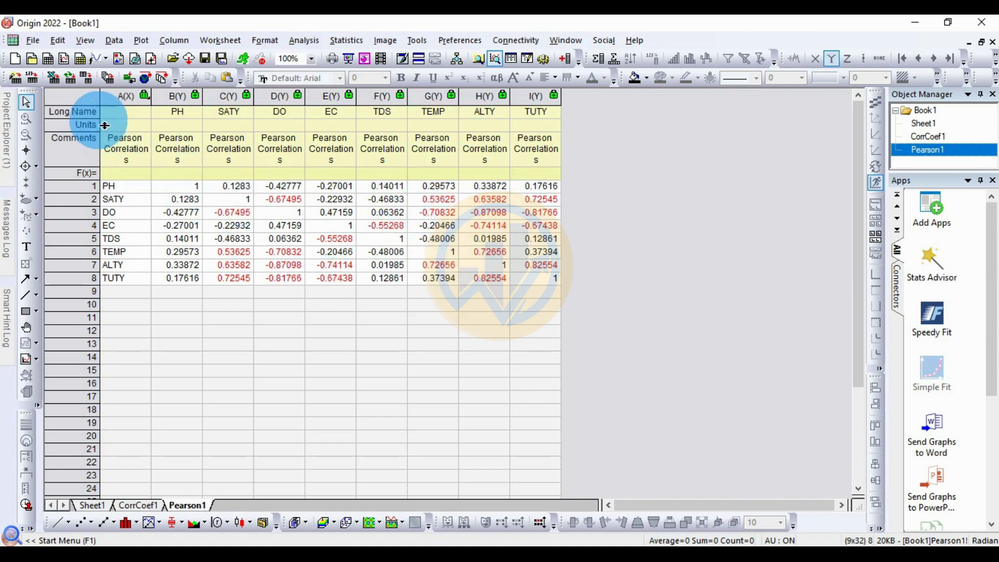
Select the entire Pearson1 sheet and check the plot types under My Templates.
click(84, 97)
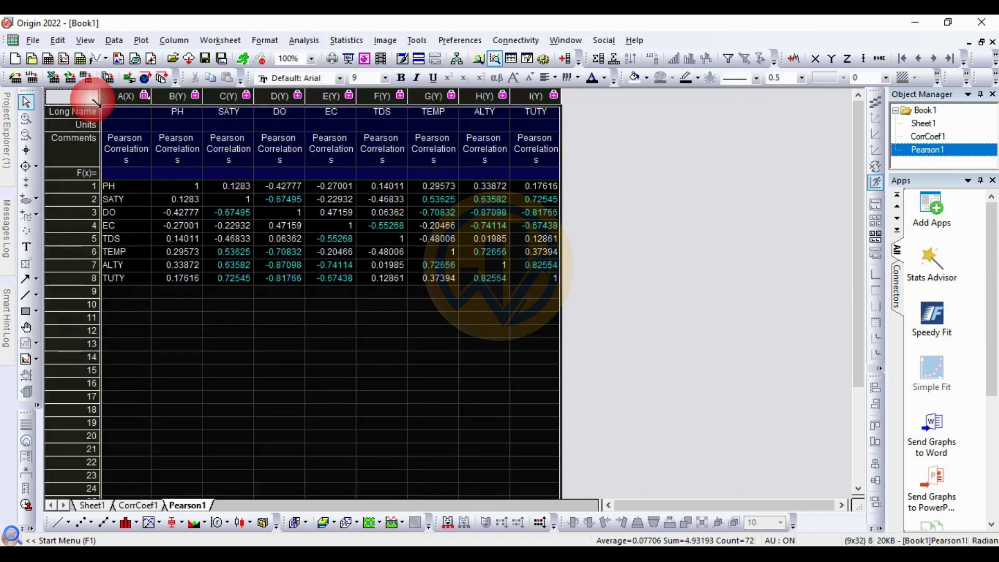
click(140, 40)
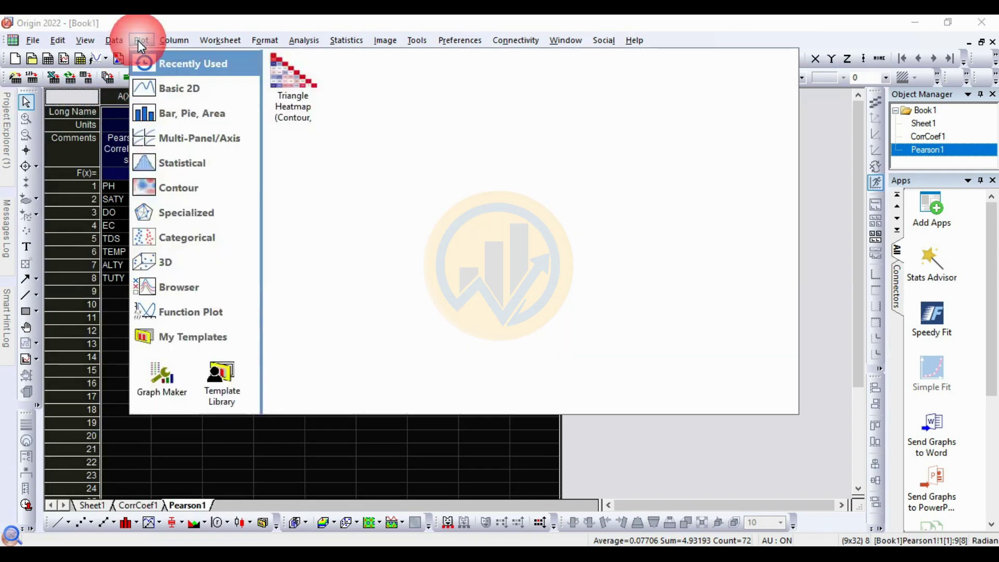
click(202, 338)
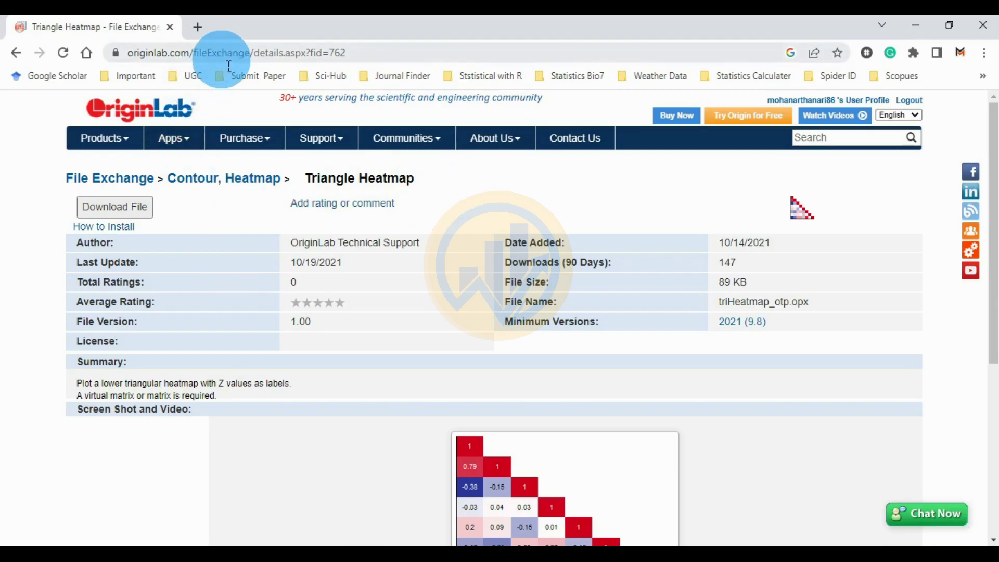
Download the Triangle Heatmap template from the OriginLab File Exchange and save it to the Desktop as triHeatmap_otp.
click(135, 214)
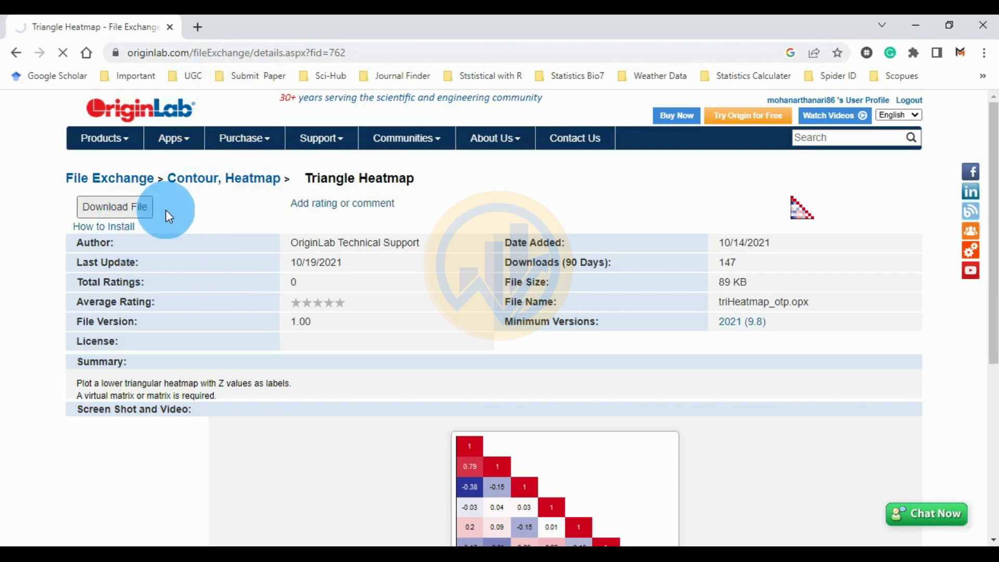
click(74, 125)
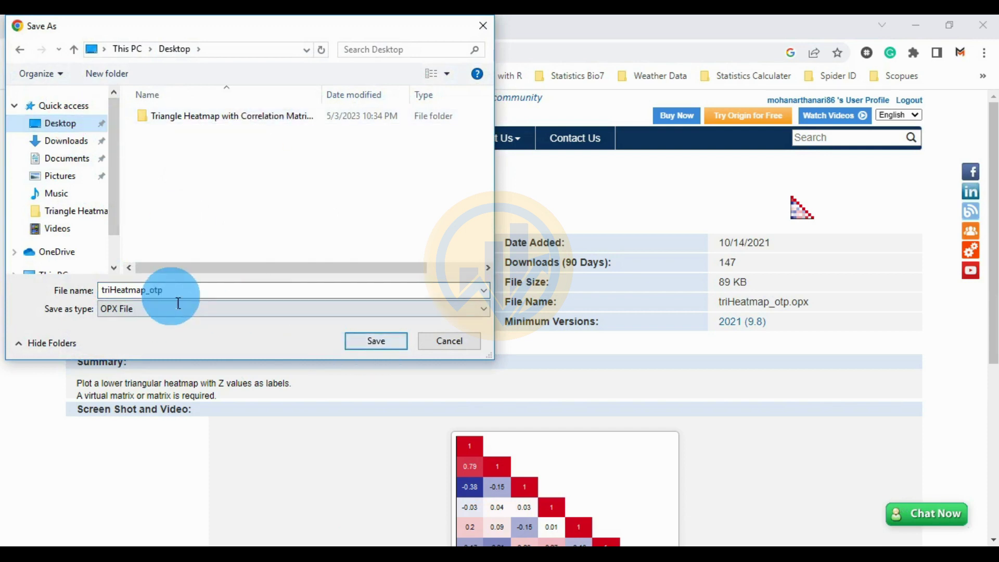
click(380, 343)
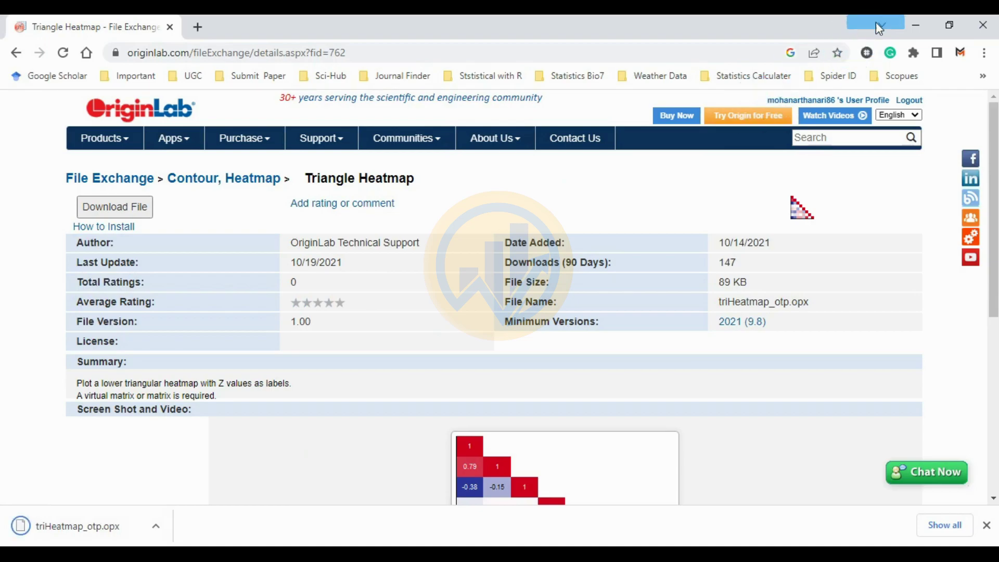
Install the triHeatmap_otp file from the Desktop into Origin, clearing the browser and Excel windows away, and maximize the Origin window.
click(914, 25)
click(949, 22)
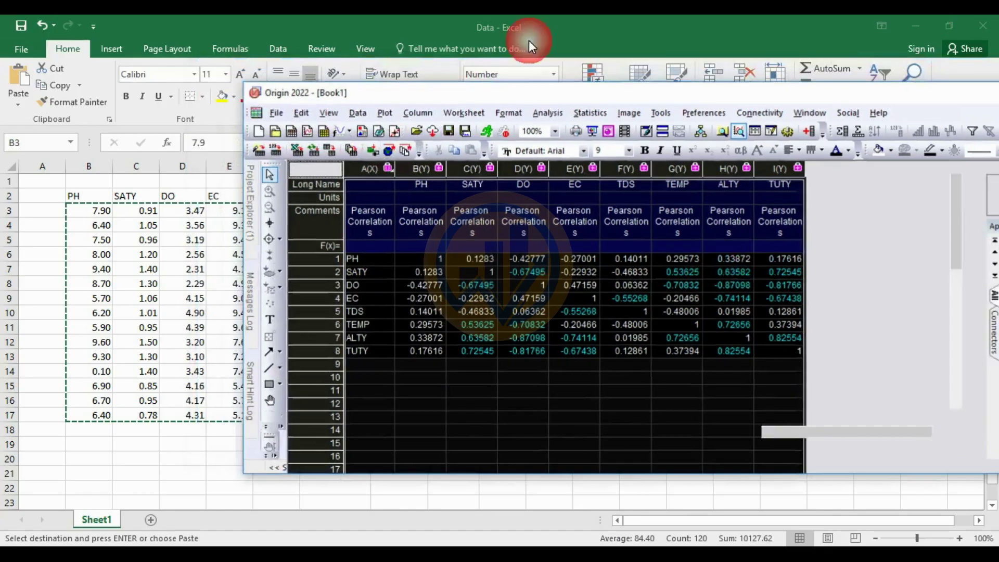
click(906, 25)
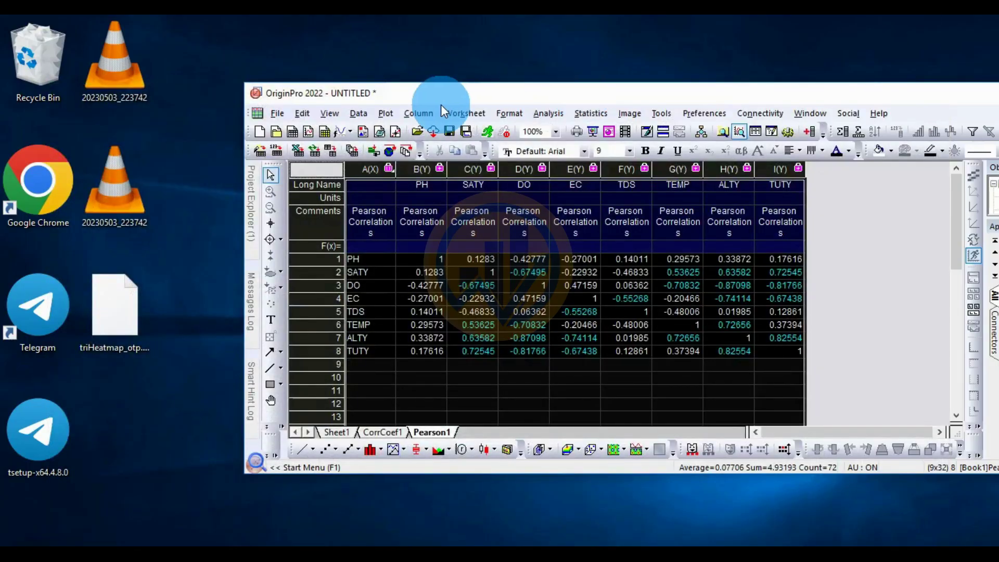
click(121, 316)
double_click(117, 317)
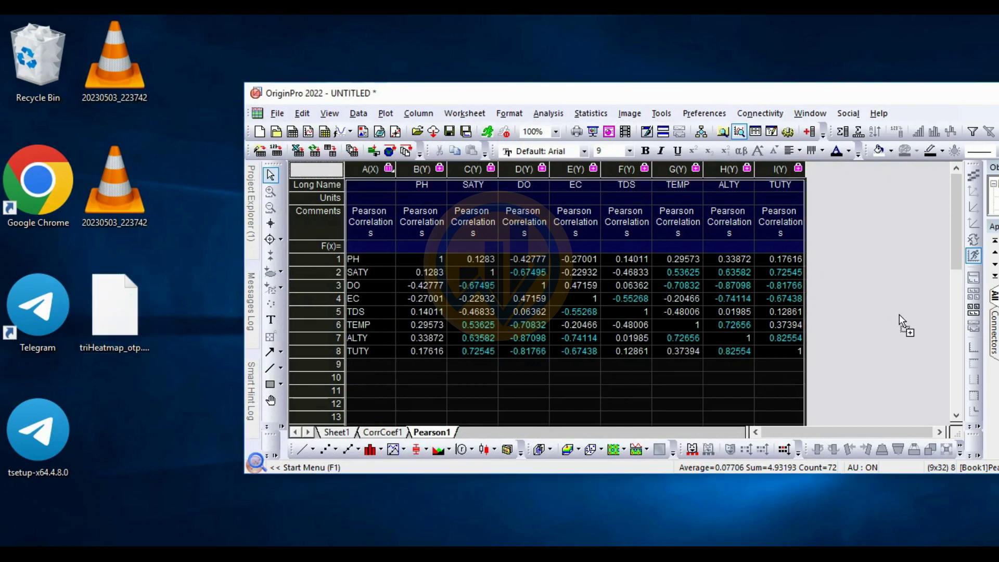
click(526, 338)
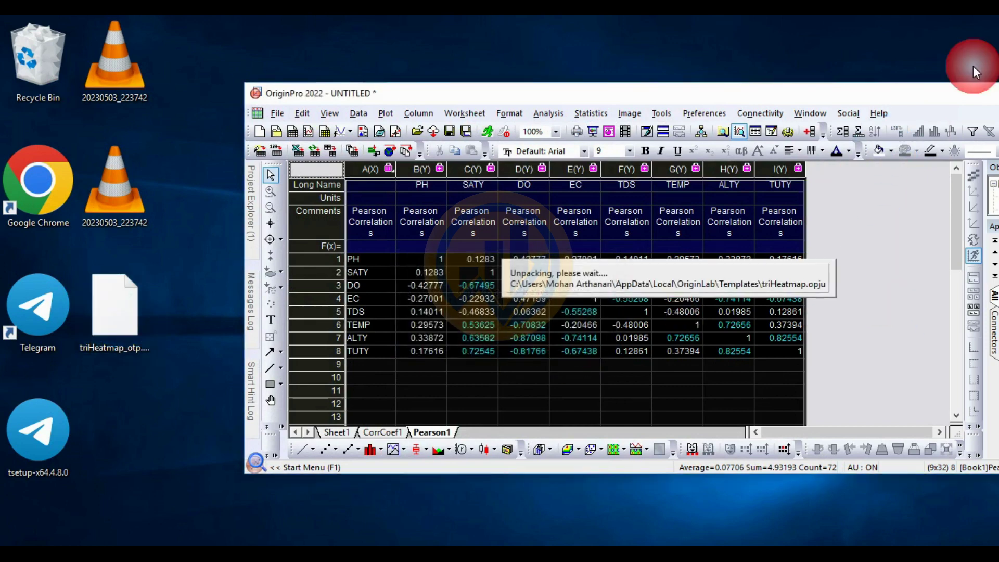
click(740, 310)
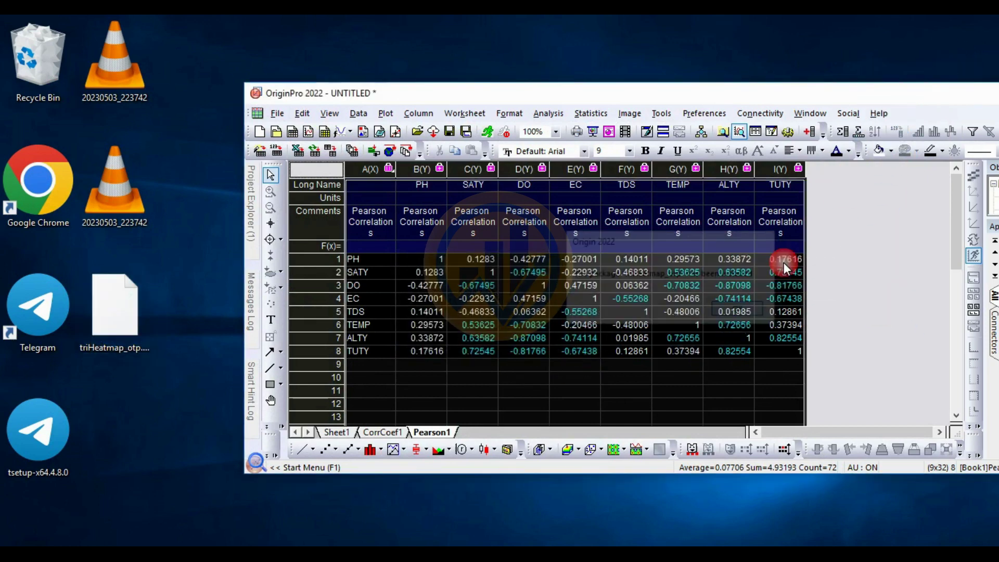
double_click(914, 90)
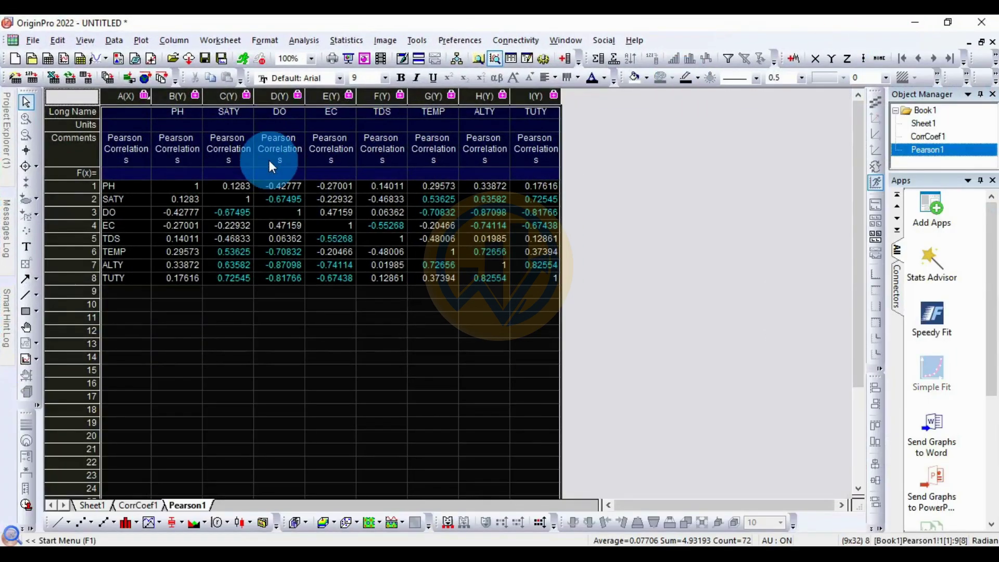
Plot the Pearson1 sheet with the Triangle Heatmap template, using X across columns, Long Name column labels and Y values from the first selected column.
click(141, 44)
click(152, 332)
click(302, 104)
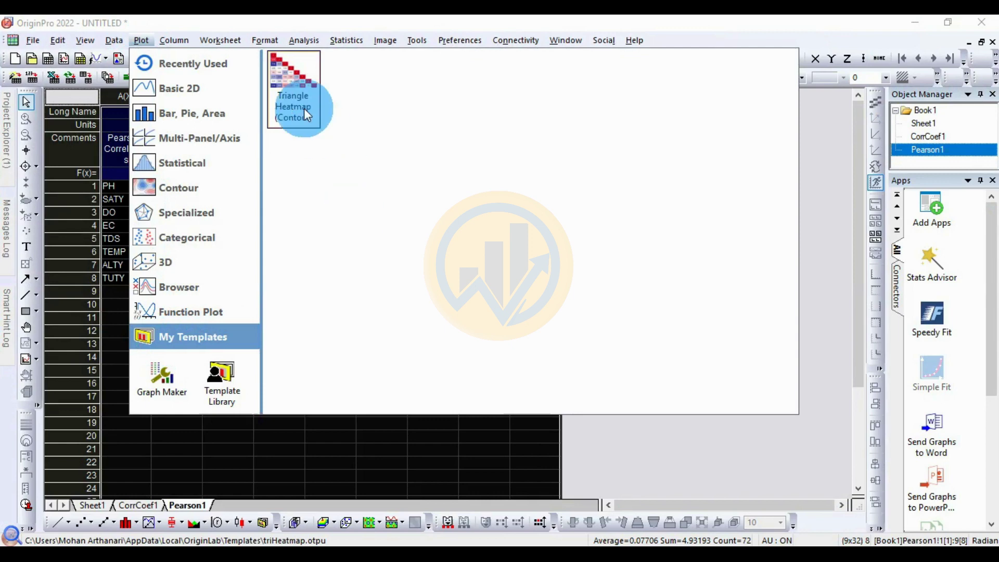
click(292, 77)
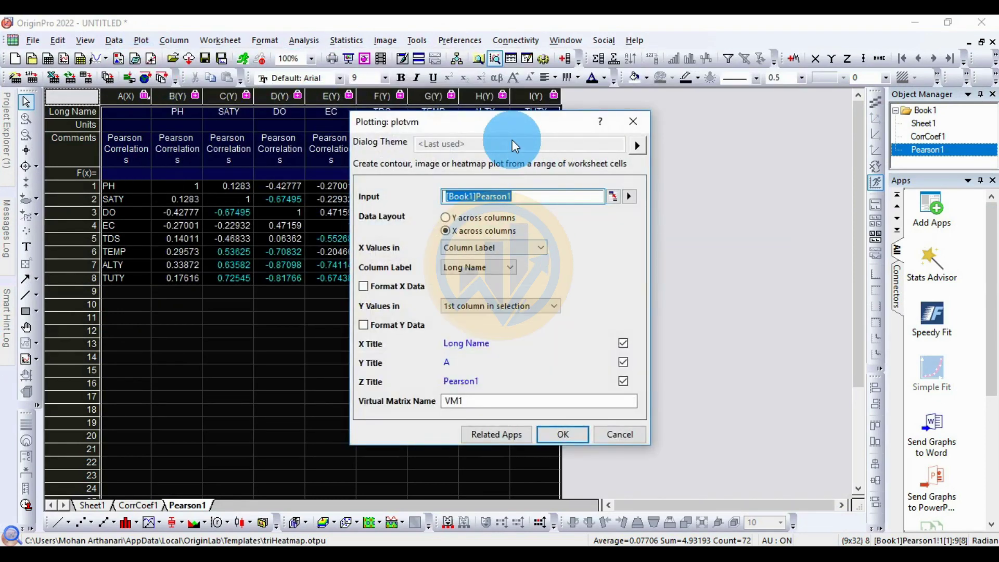
drag(504, 124, 422, 114)
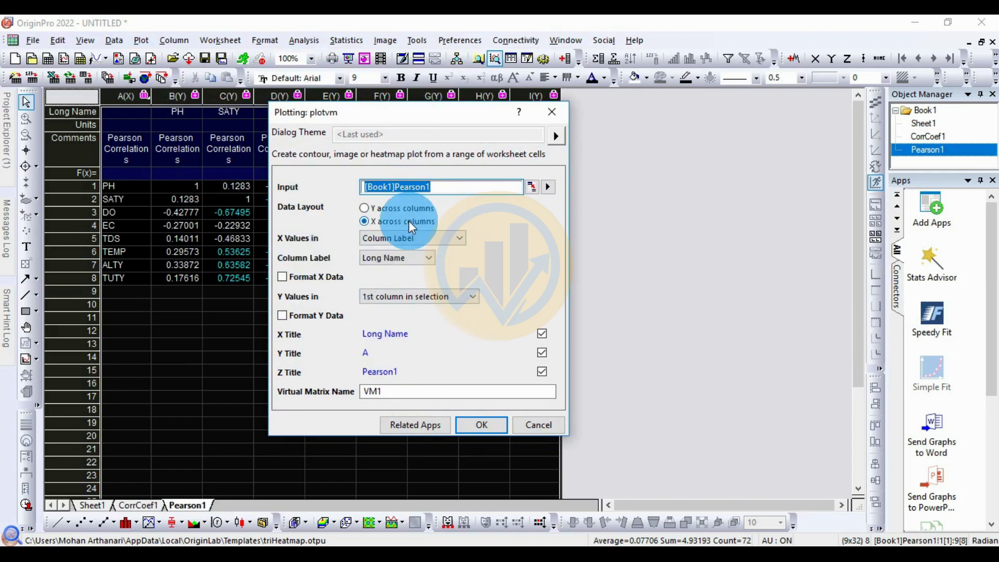
click(480, 424)
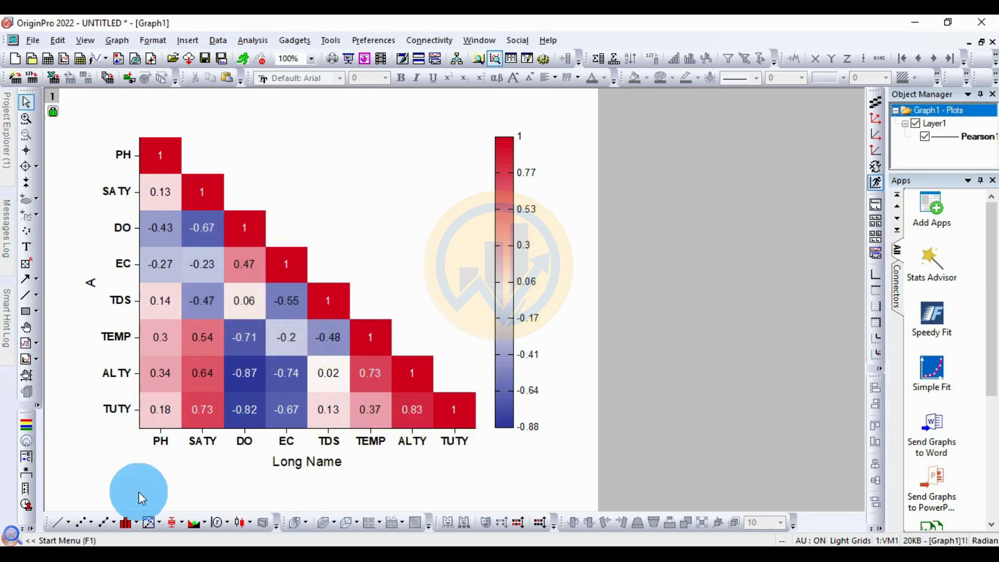
Delete the heatmap's x-axis title "Long Name" and y-axis title "A".
click(334, 468)
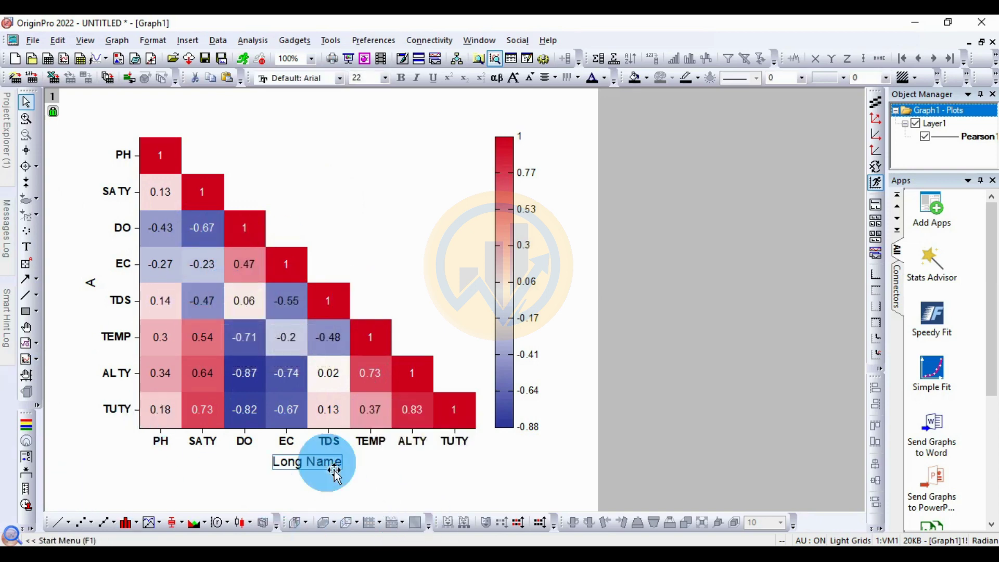
key(Delete)
click(93, 283)
key(Delete)
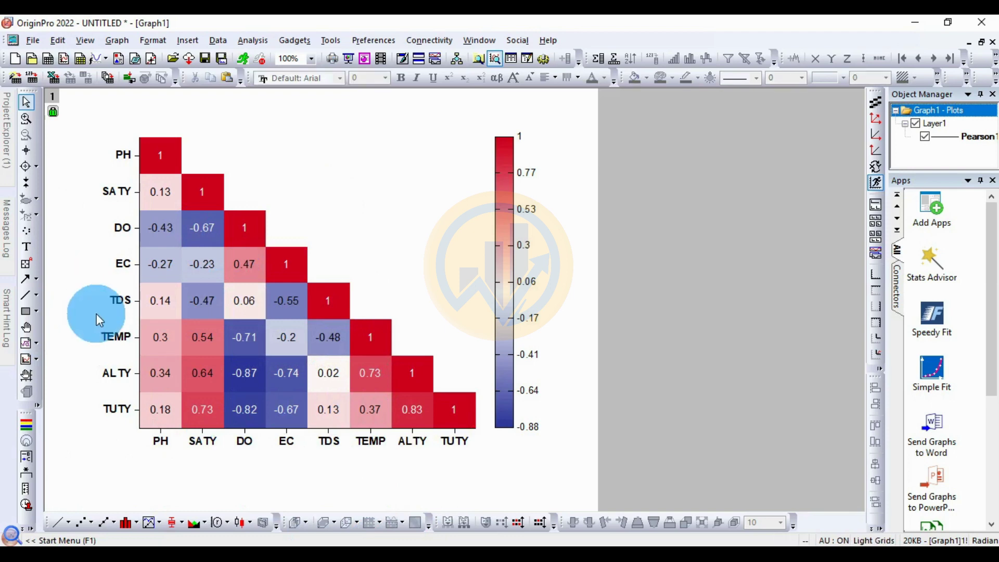
Set the font of the heatmap's x-axis tick labels to Times New Roman.
click(246, 441)
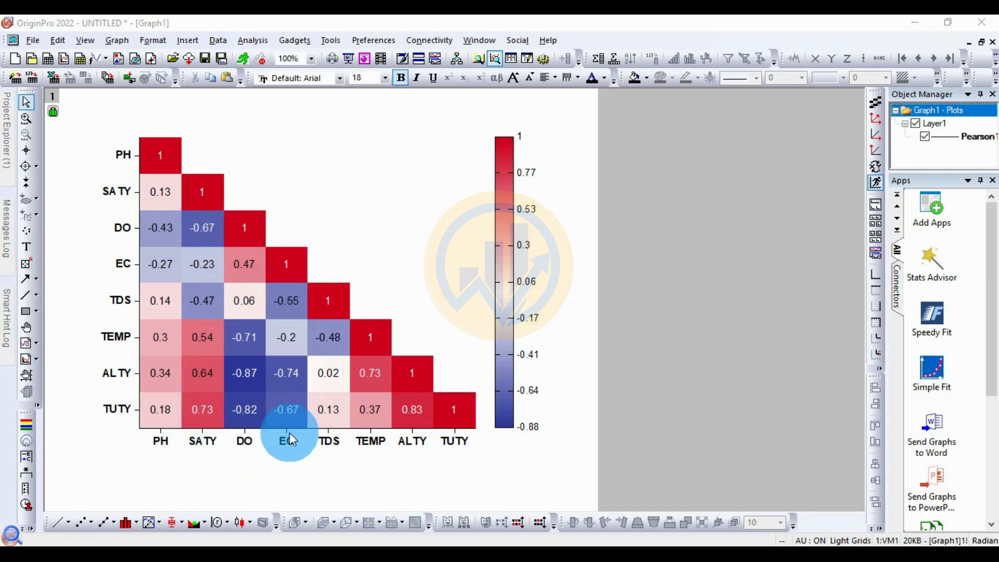
double_click(247, 441)
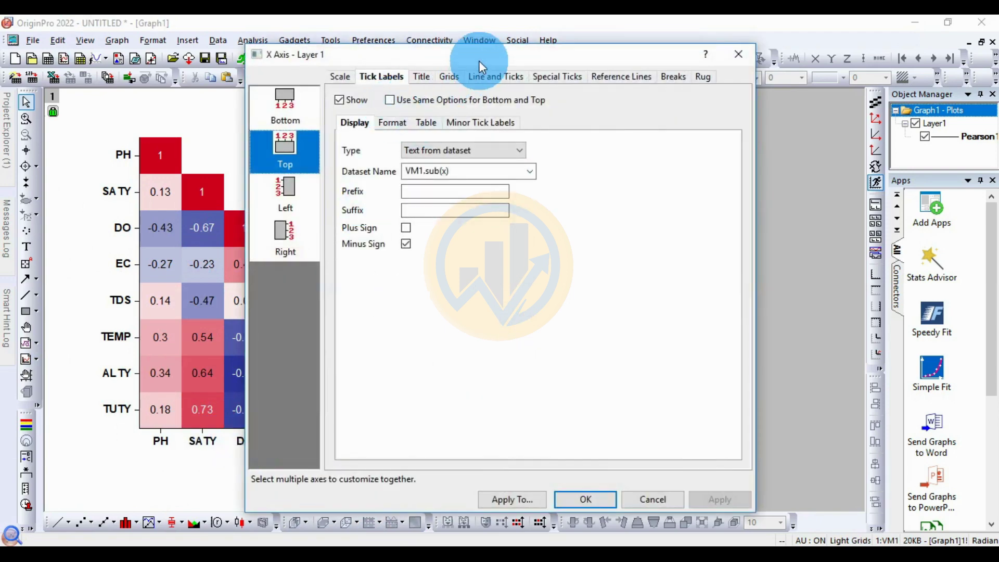
drag(478, 60, 588, 65)
click(505, 130)
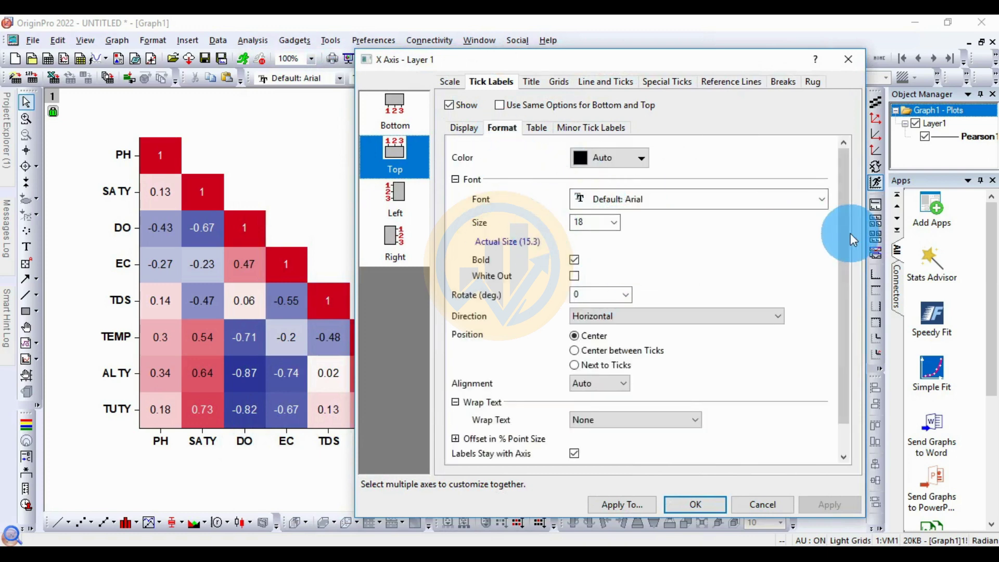
click(824, 200)
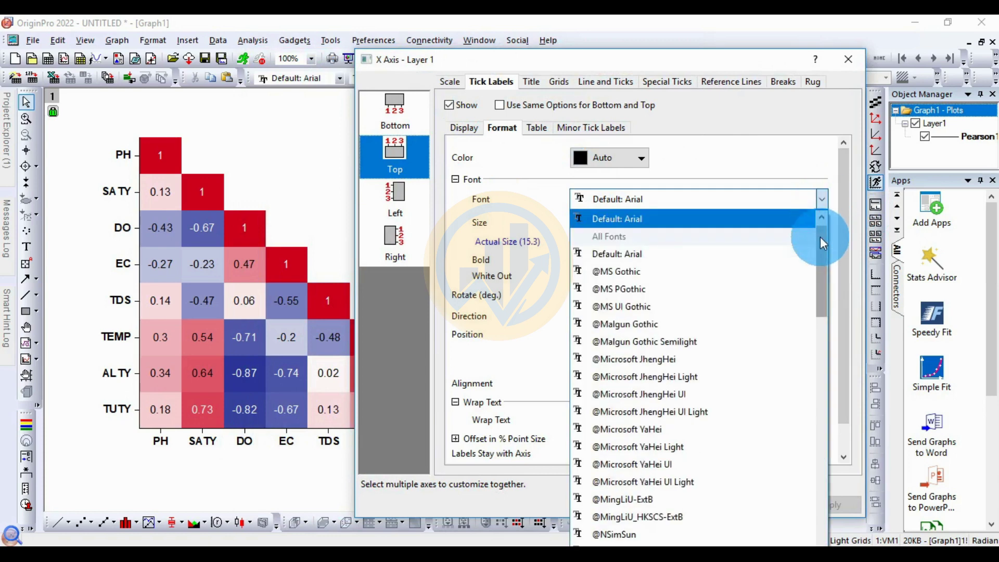
text(Times New Roman)
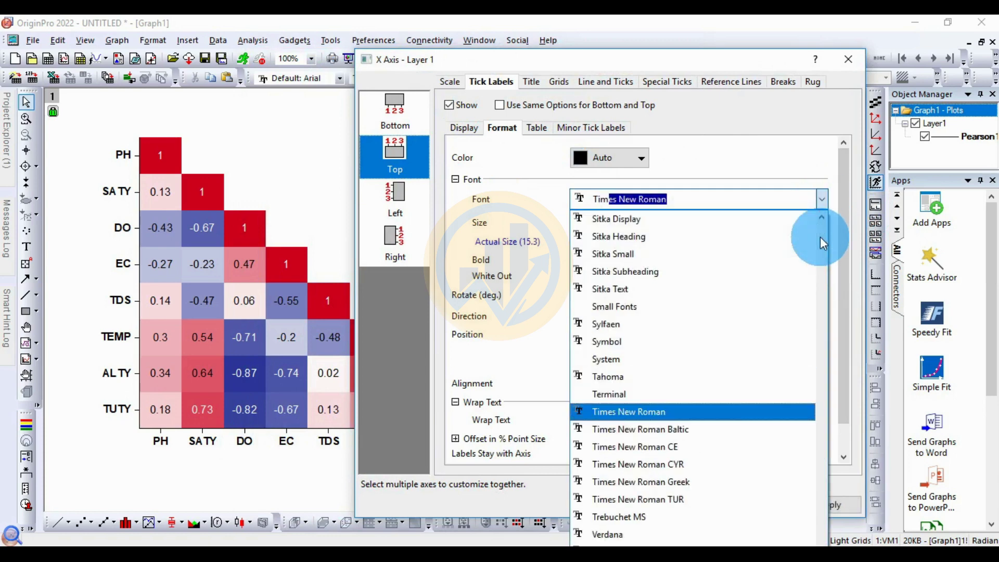
click(707, 411)
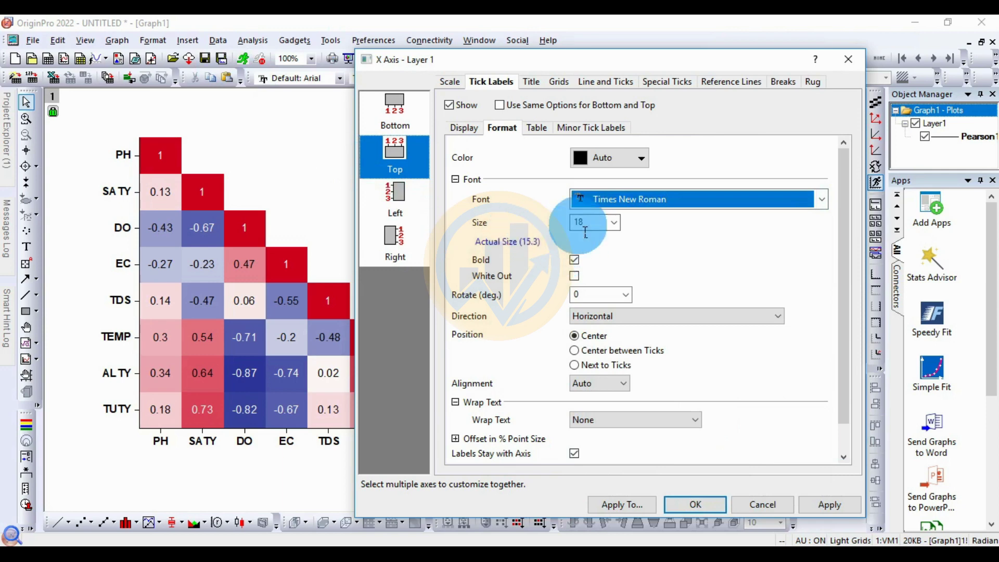
drag(598, 55, 714, 46)
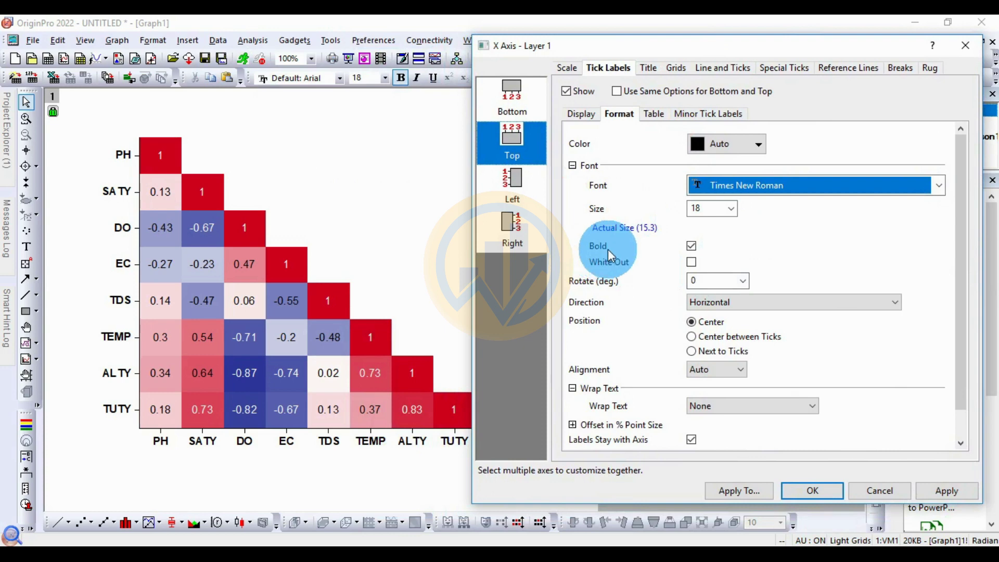
Try rotating the x-axis tick labels by 90 degrees.
click(743, 281)
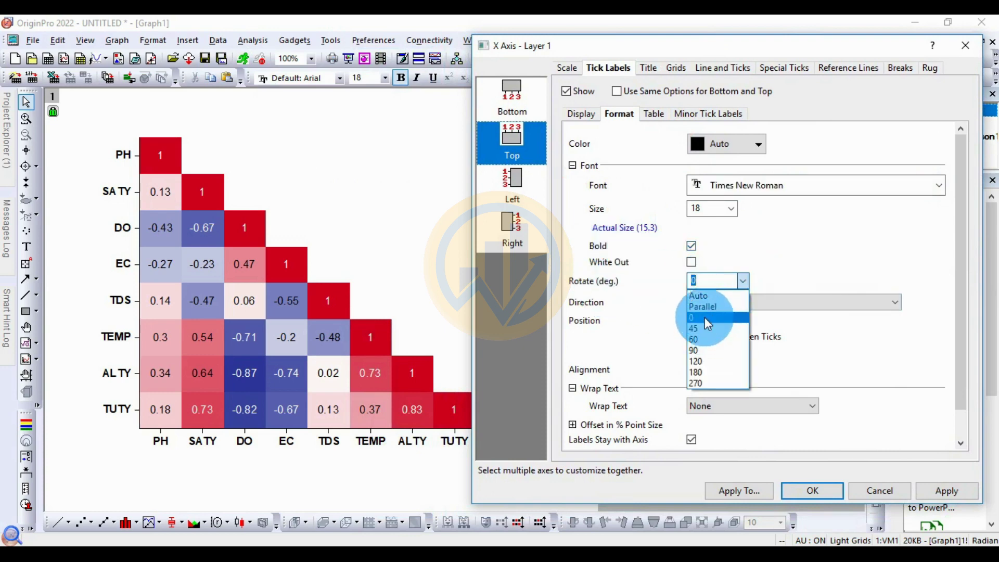
click(703, 351)
click(946, 491)
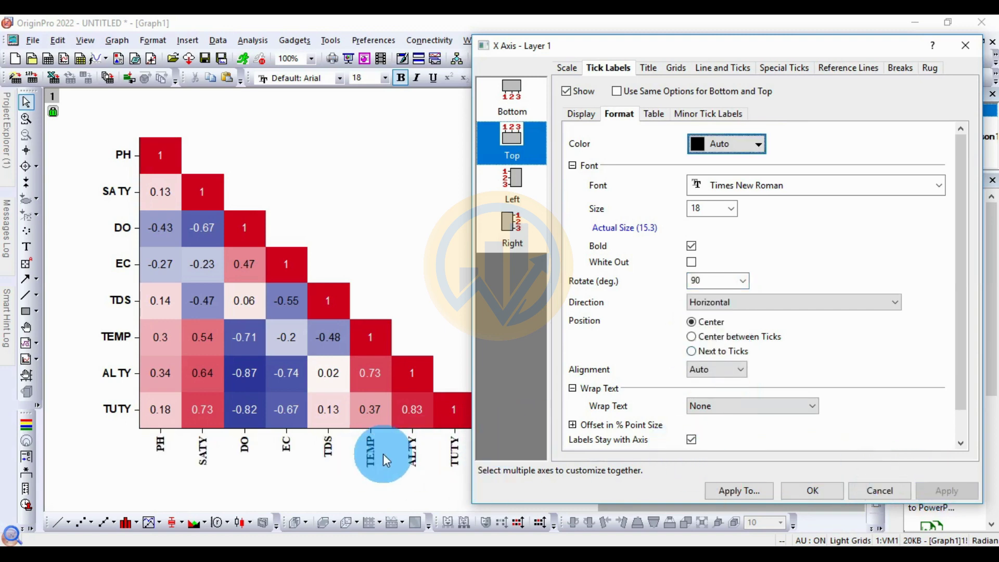
Set the rotation of the x-axis tick labels to Auto and apply the change.
click(744, 280)
click(744, 280)
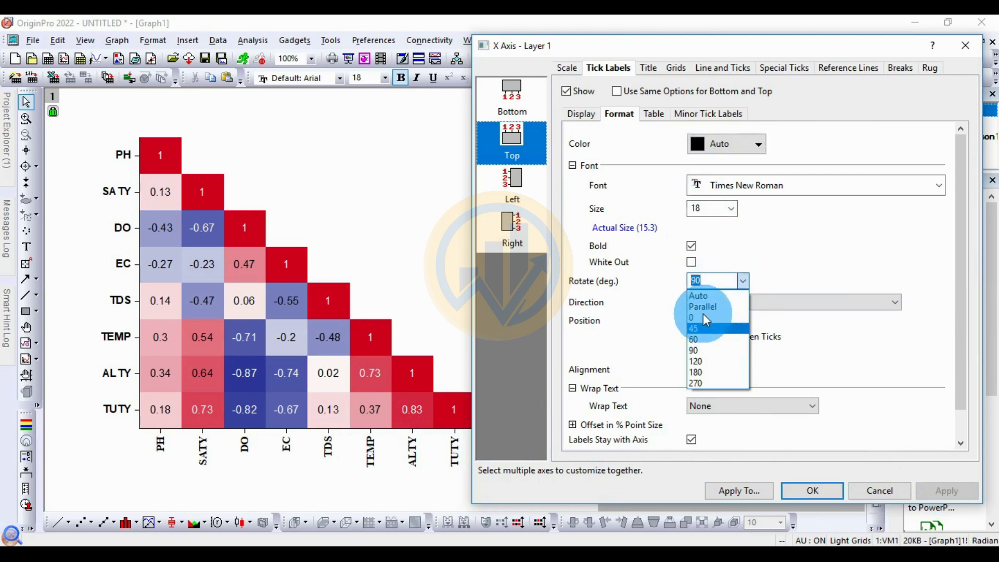
click(720, 296)
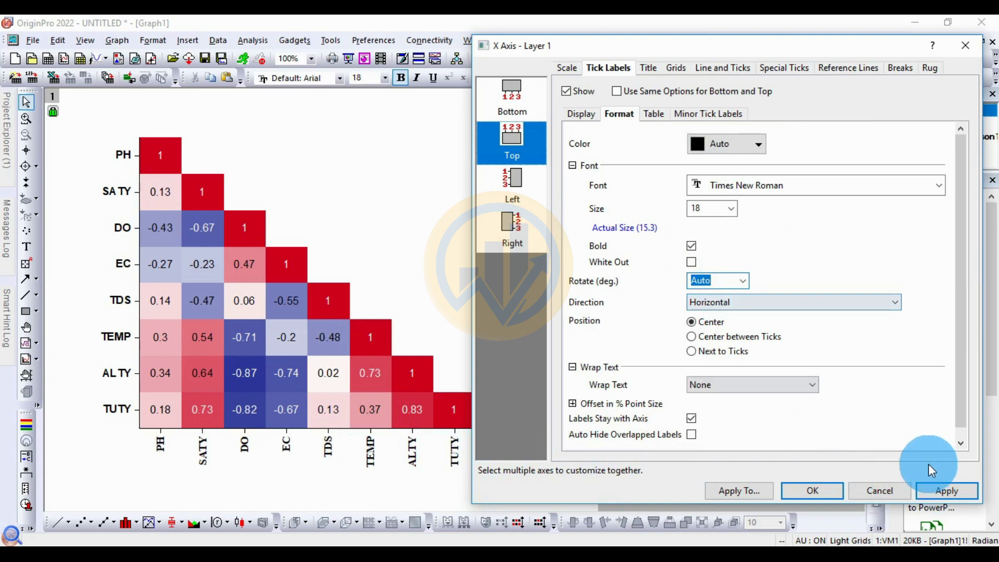
click(950, 492)
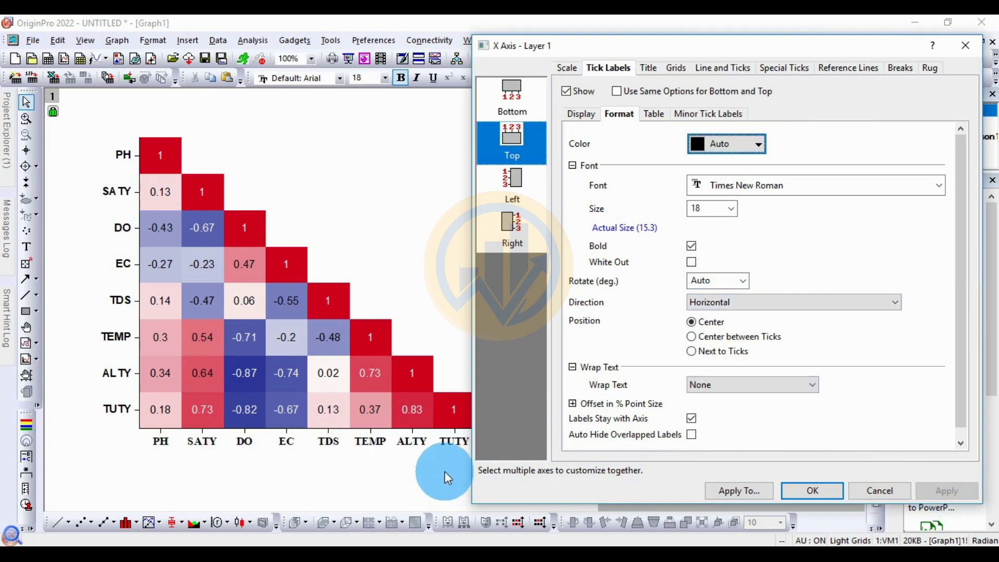
Set the font of the left y-axis tick labels to Times New Roman and accept the axis settings.
drag(793, 51, 736, 15)
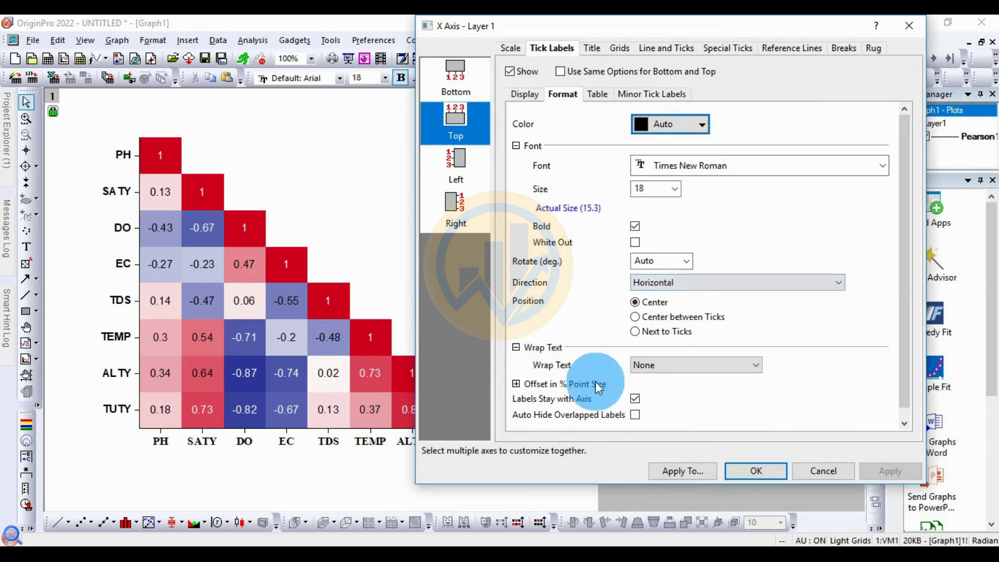
click(457, 164)
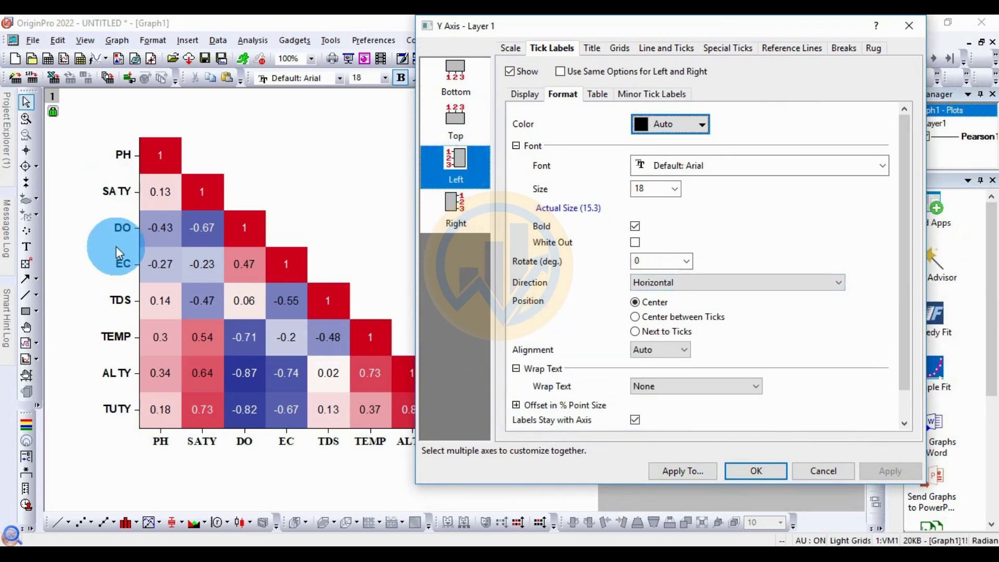
click(744, 165)
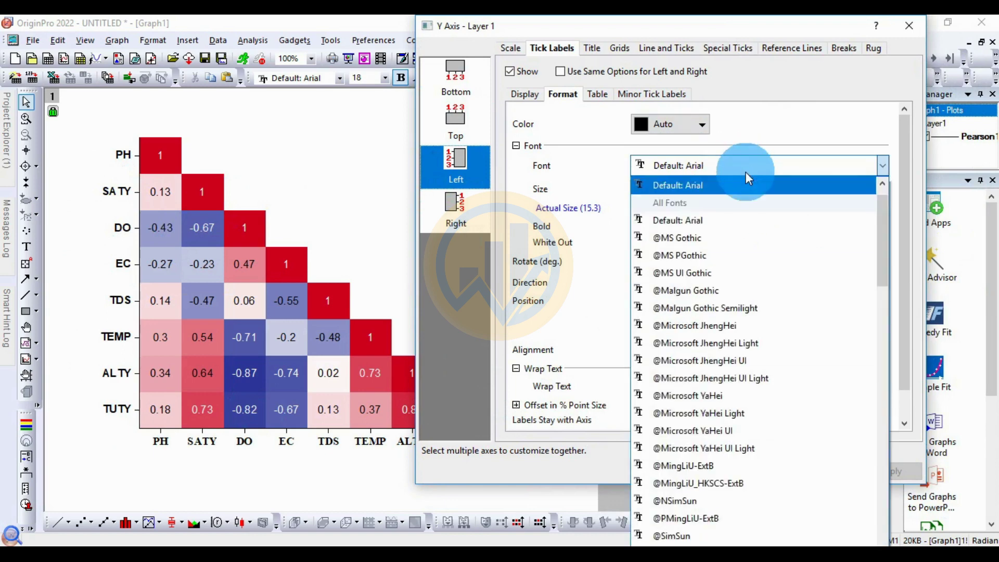
scroll(747, 203, up, 1)
click(728, 202)
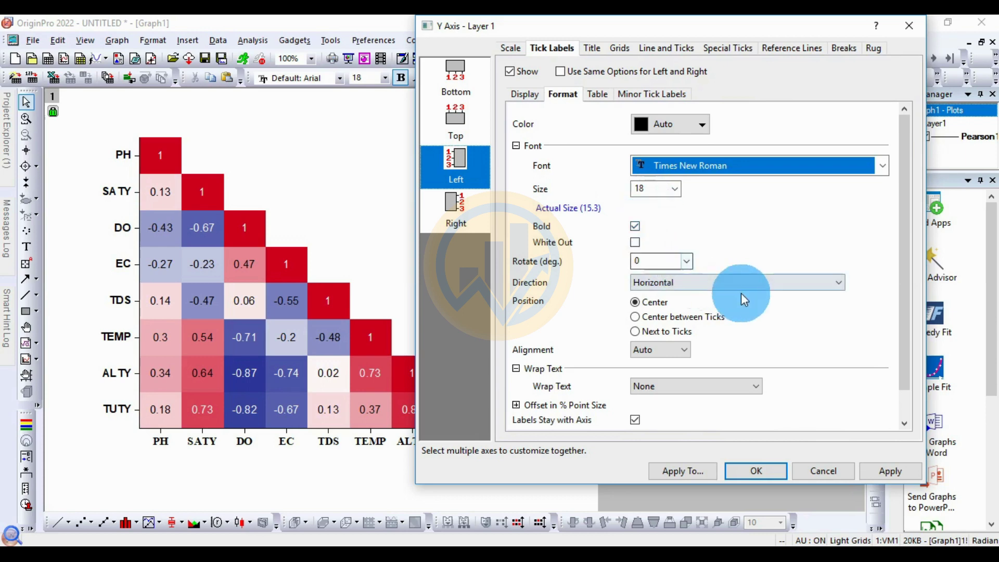
click(782, 471)
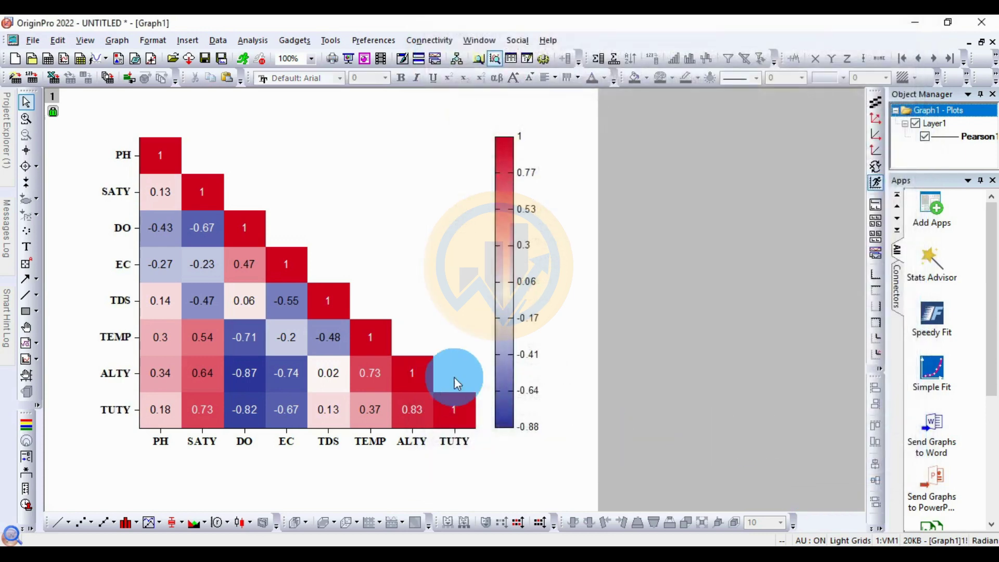
Open the plot details of the Pearson heatmap and collapse the layer tree beside its properties.
right_click(358, 371)
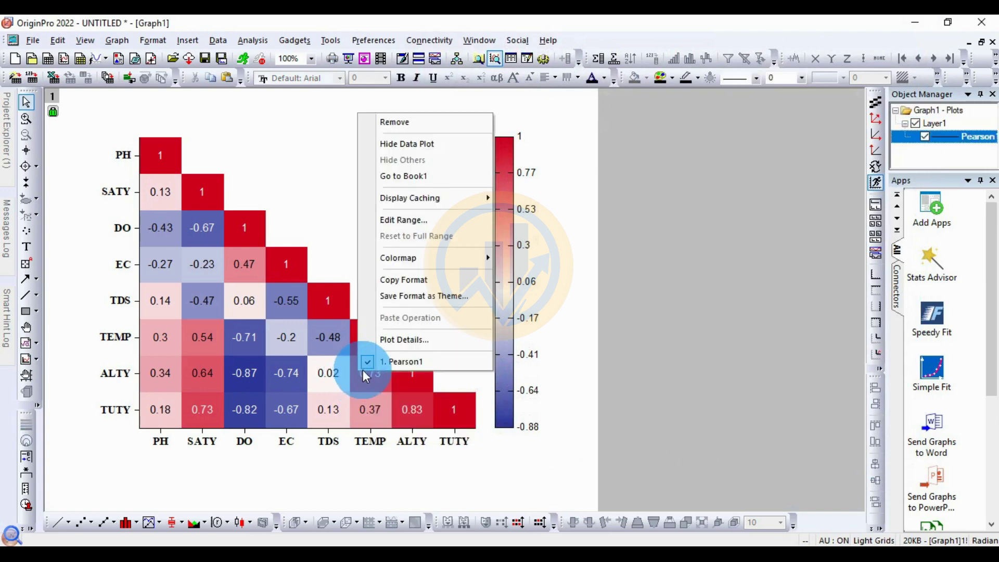
click(418, 342)
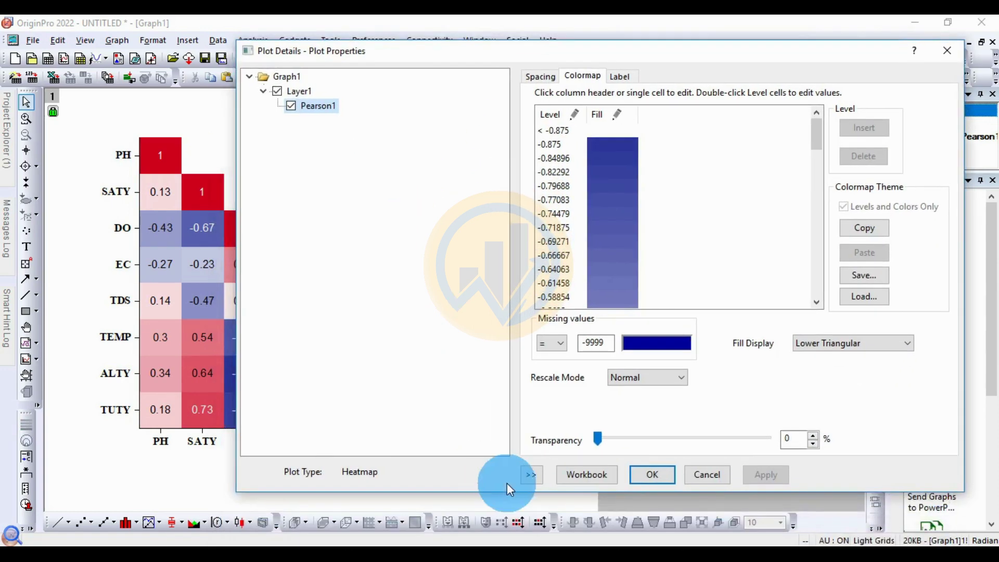
click(530, 475)
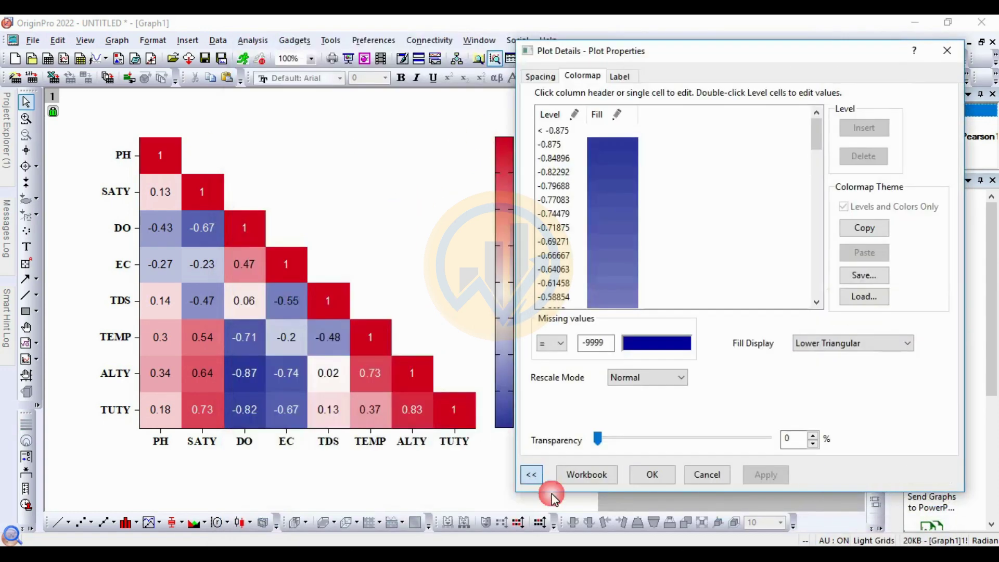
Load the BlueOrange palette as the heatmap's colormap fill.
click(614, 131)
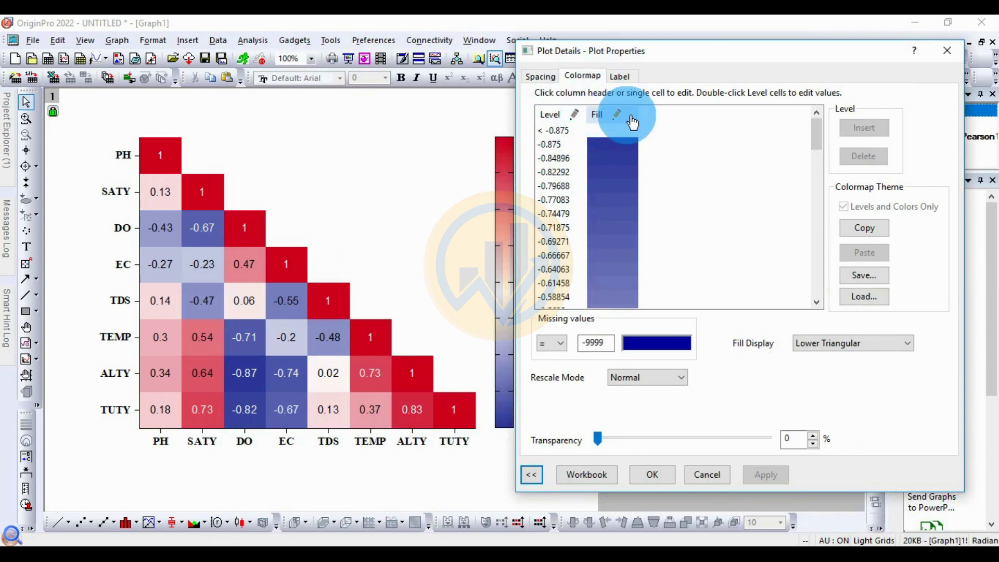
click(628, 117)
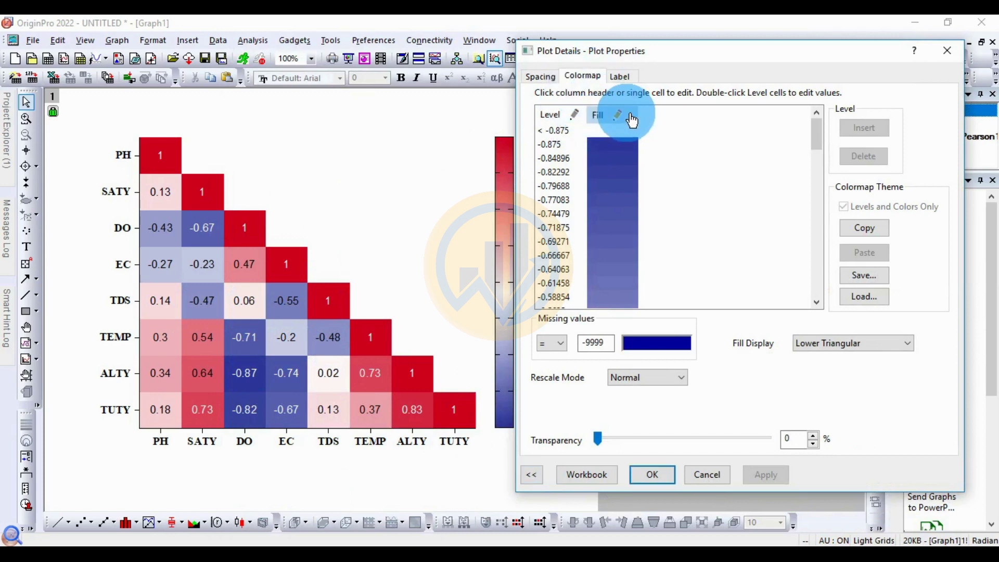
drag(688, 157, 642, 106)
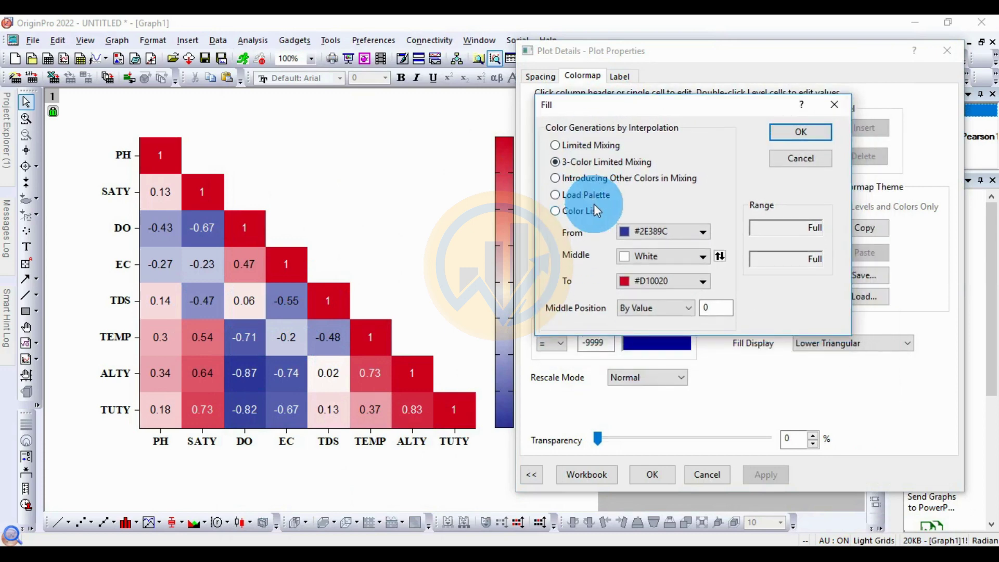
click(564, 197)
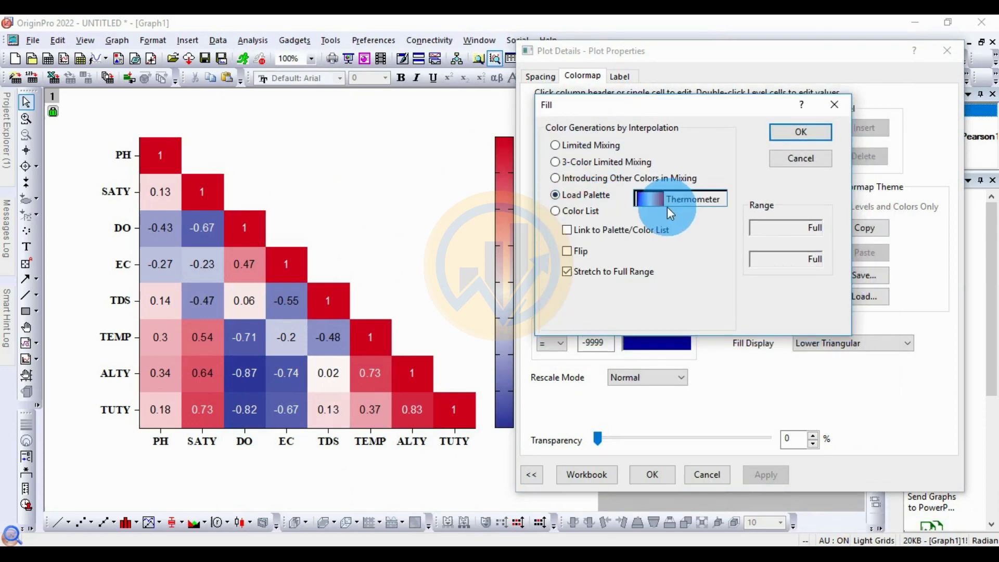
click(698, 201)
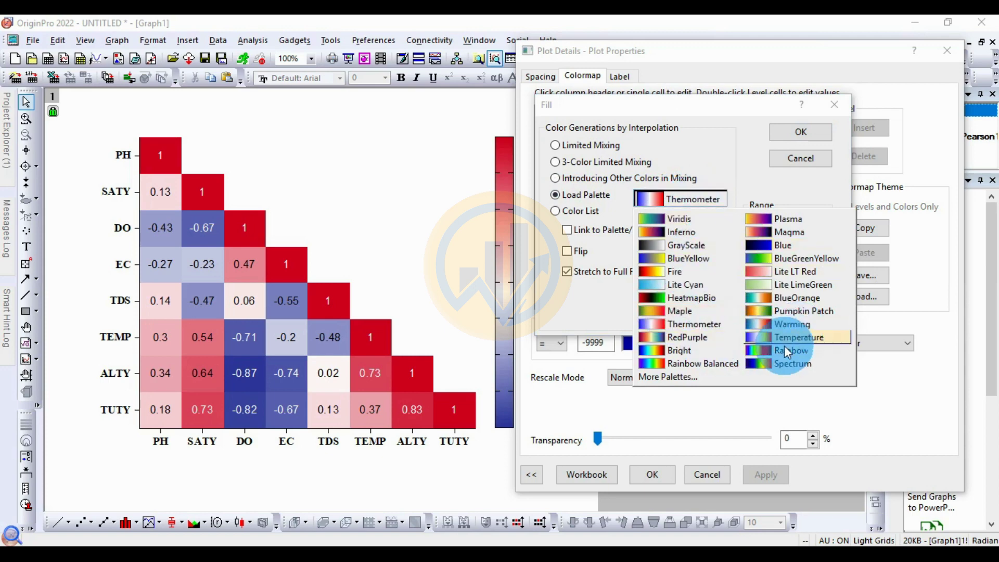
click(819, 307)
click(809, 139)
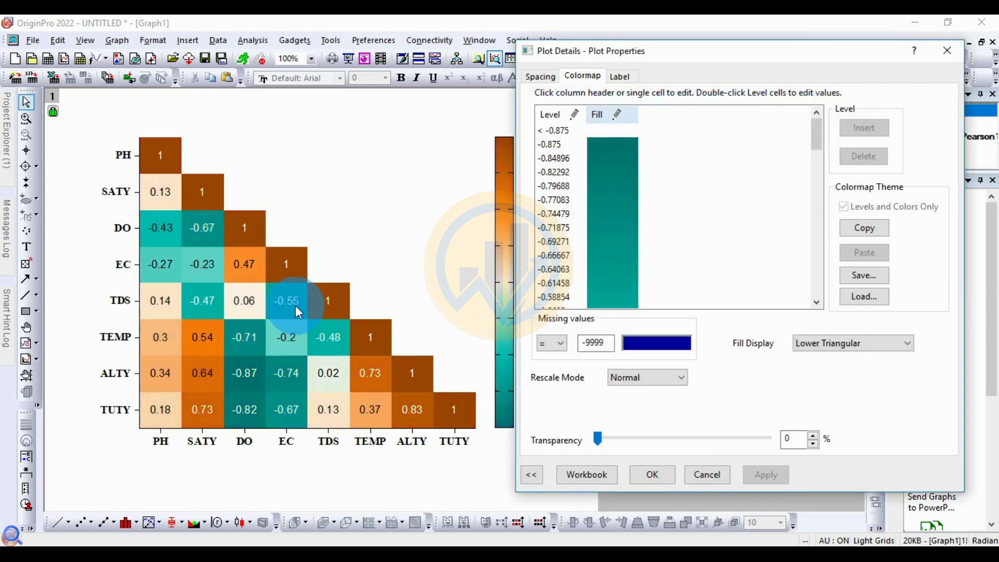
Load the Maple palette as the heatmap's colormap fill and apply it.
click(618, 119)
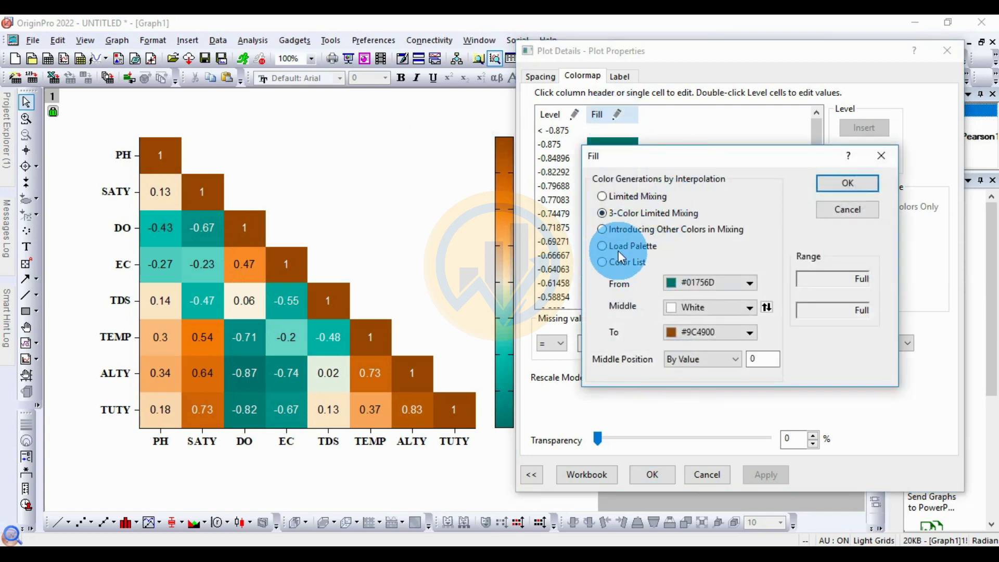
click(623, 245)
click(724, 252)
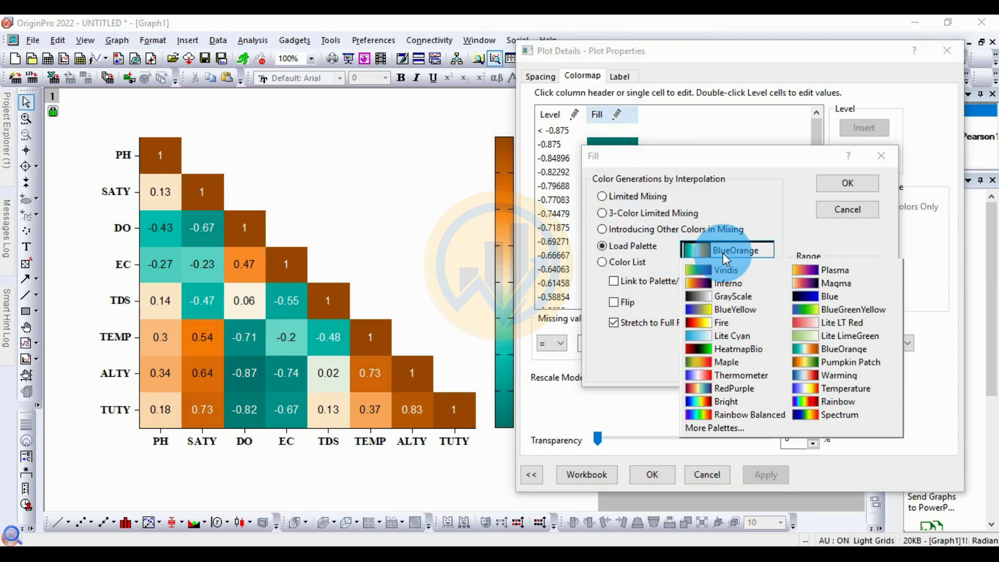
click(743, 364)
click(848, 184)
click(766, 474)
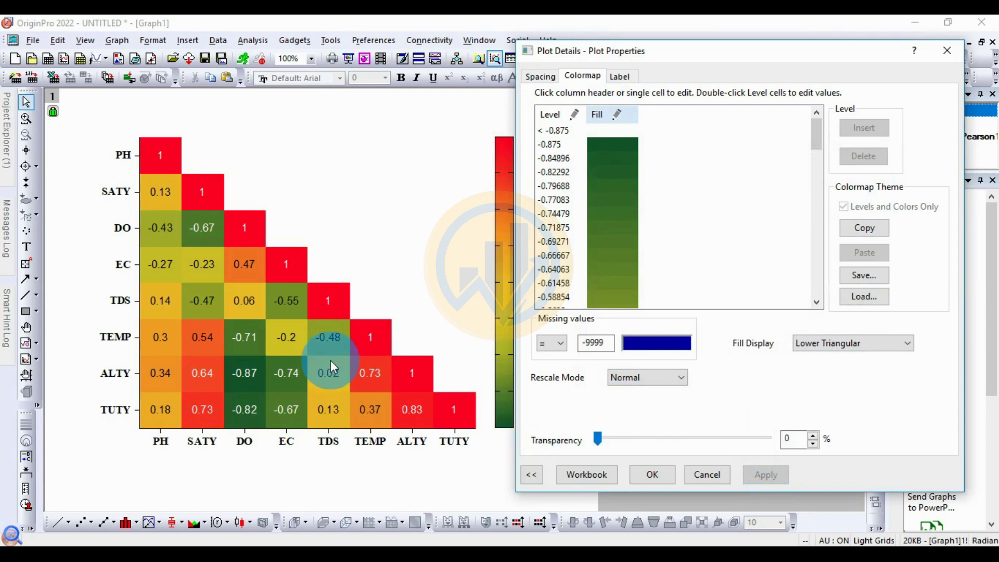
Try displaying the heatmap's cell labels as Upper Triangular.
click(621, 76)
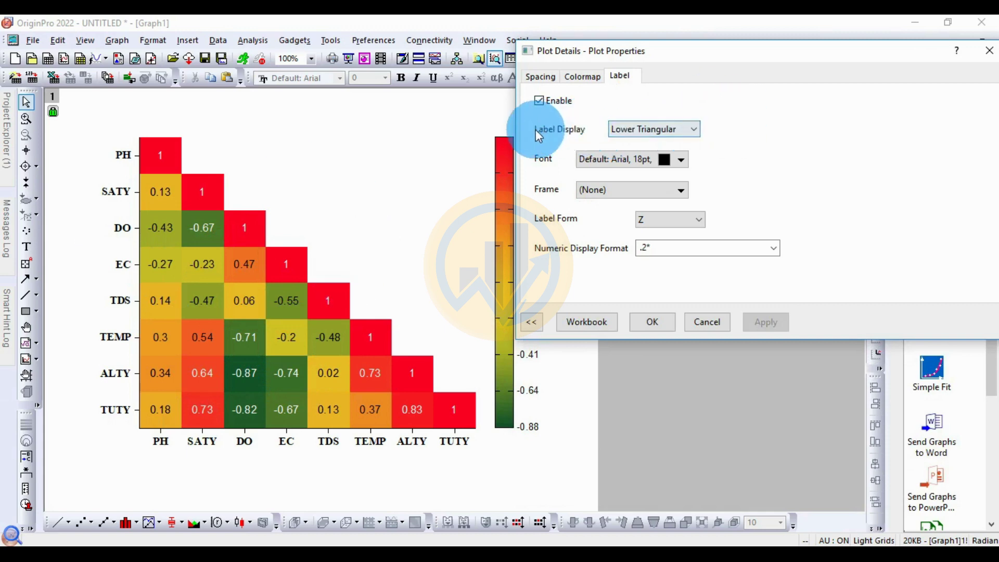
click(692, 129)
click(676, 153)
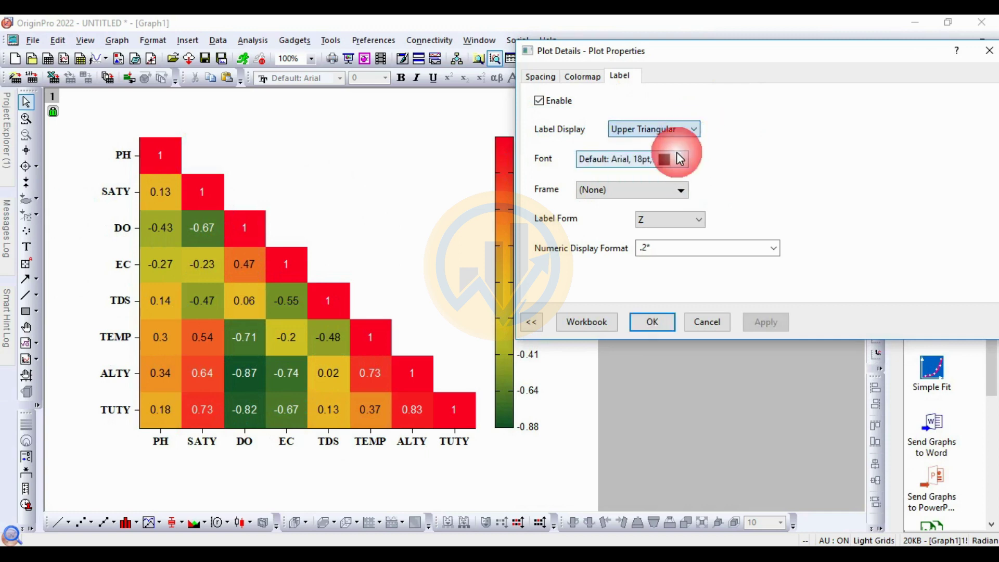
click(788, 332)
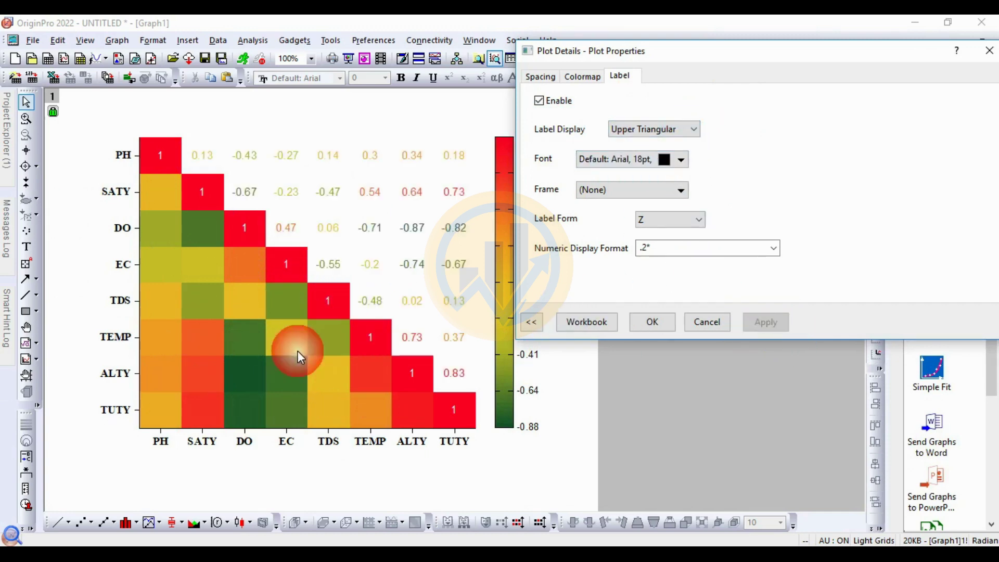
Try the Square display for the heatmap's cell labels.
click(691, 130)
click(647, 144)
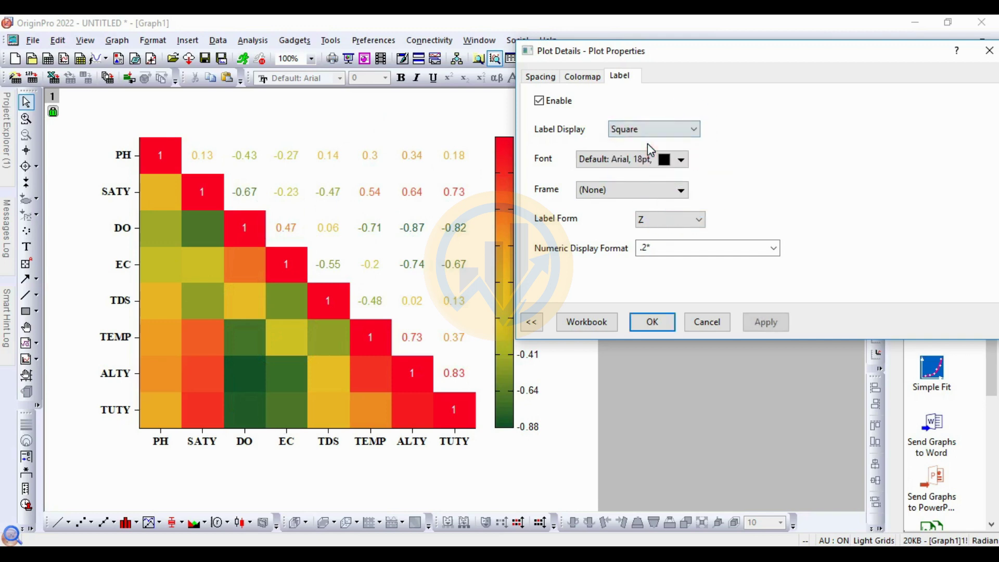
click(752, 329)
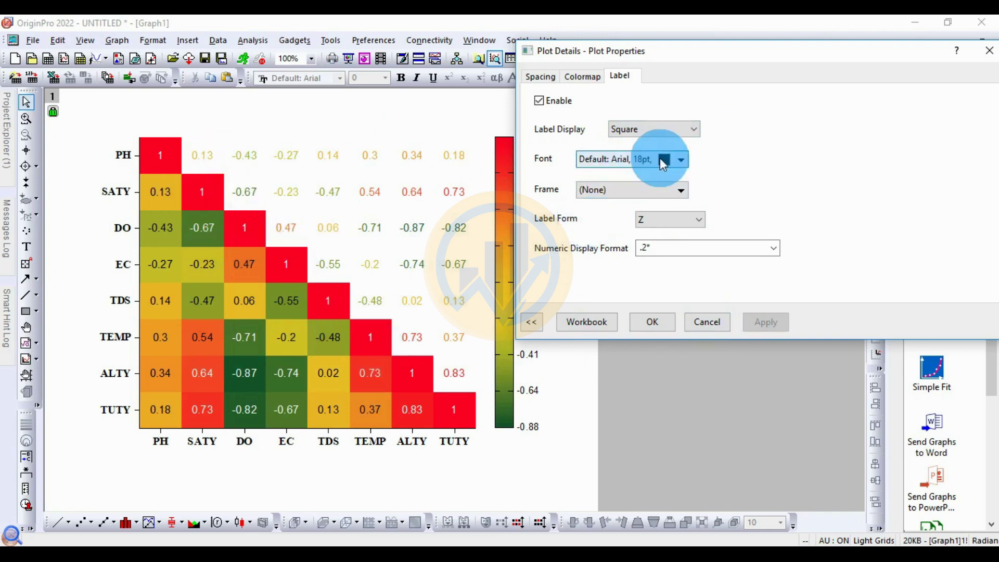
Set the display of the heatmap's cell labels to Lower Triangular and apply the change.
click(691, 130)
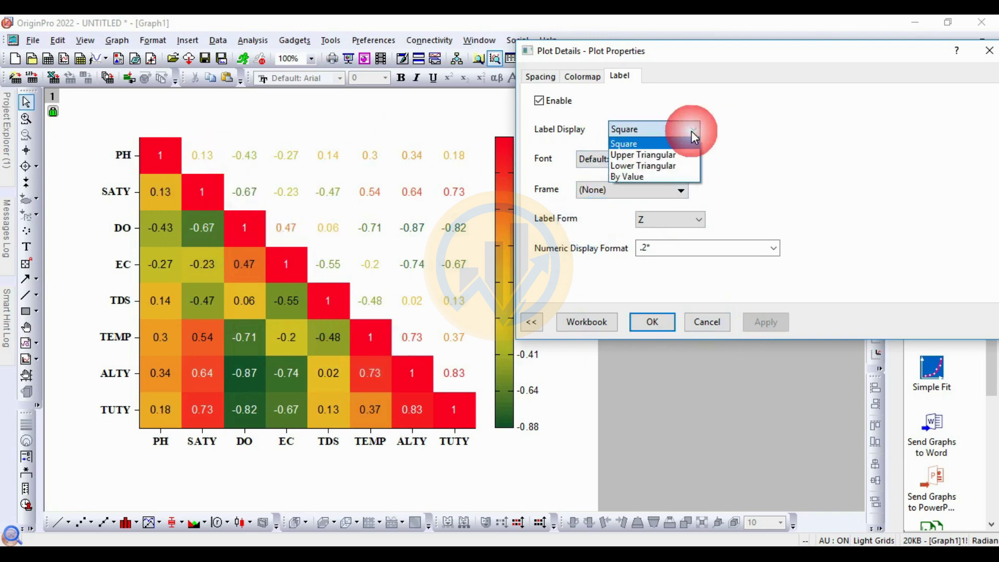
click(651, 165)
click(762, 321)
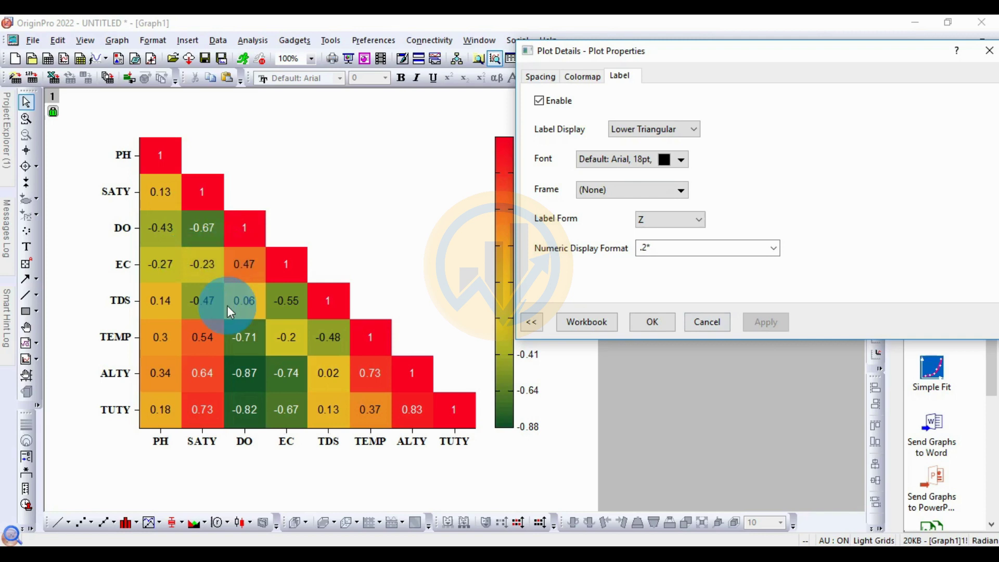
Set the font of the heatmap's cell labels to Times New Roman and accept the plot settings.
click(667, 166)
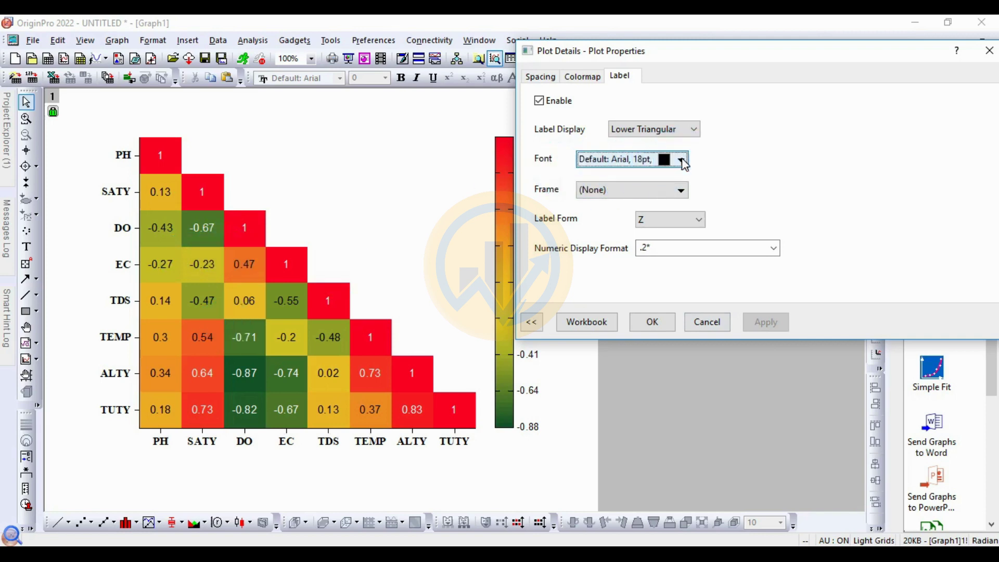
click(701, 186)
scroll(651, 226, up, 1)
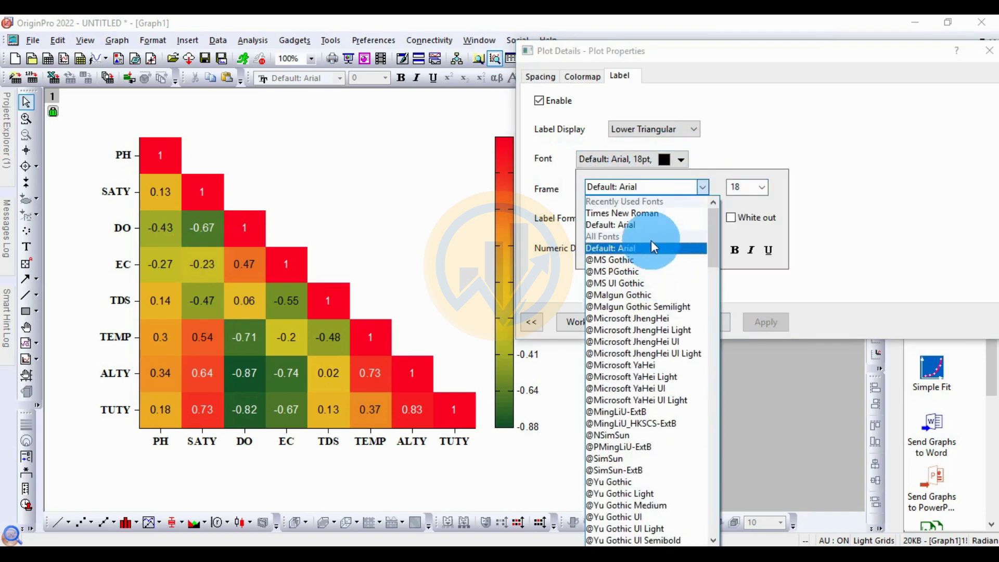
click(654, 212)
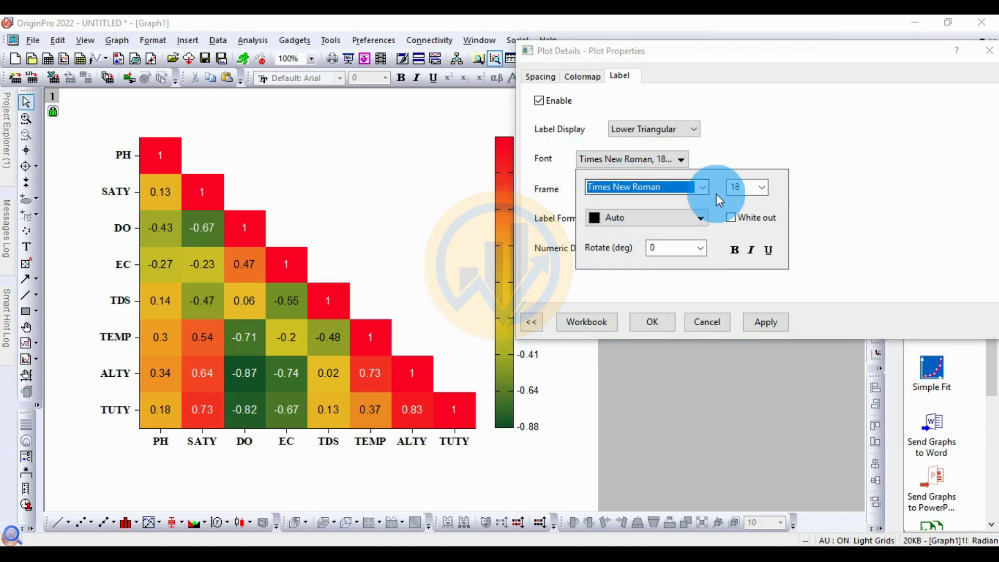
click(702, 218)
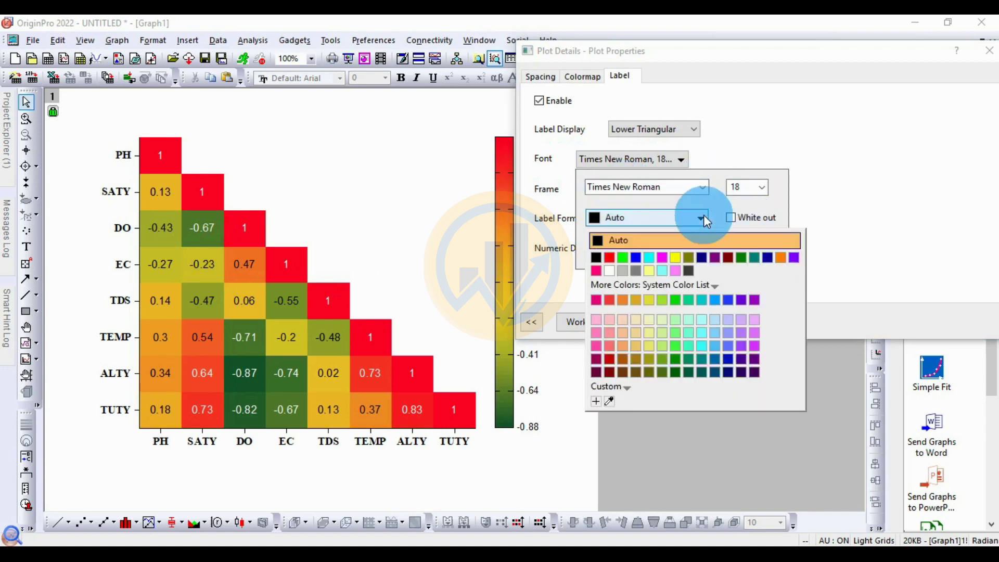
click(787, 188)
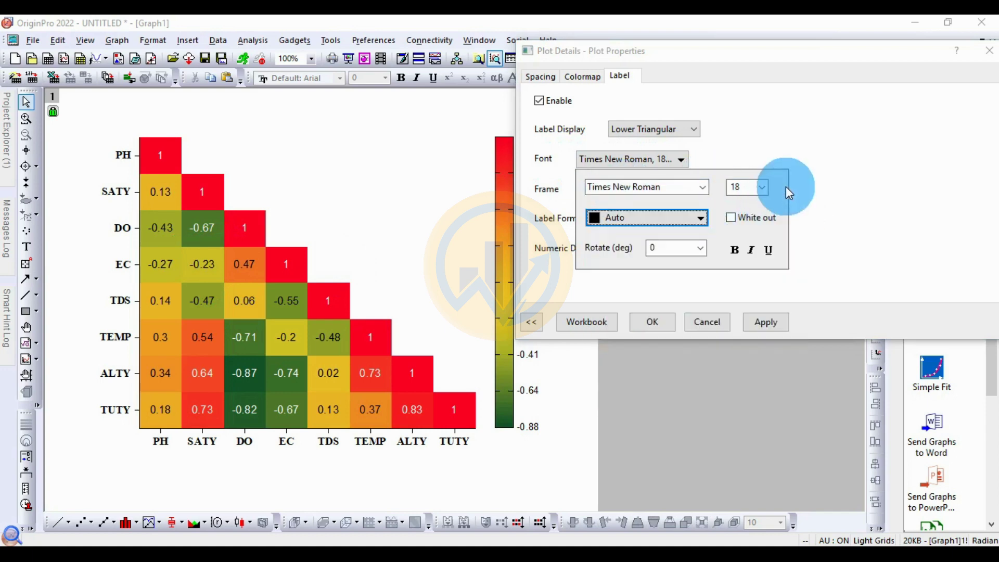
click(766, 322)
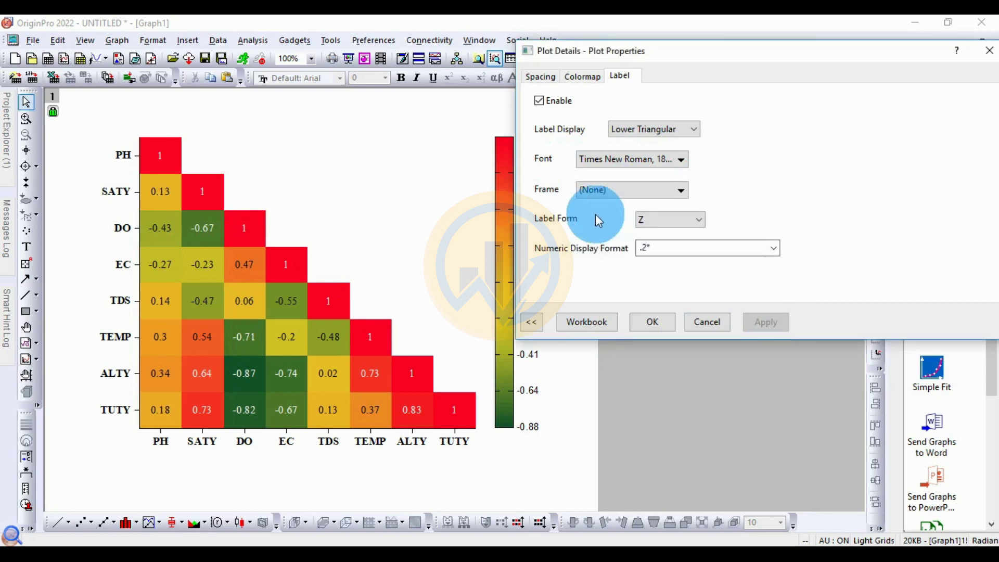
drag(696, 55, 778, 63)
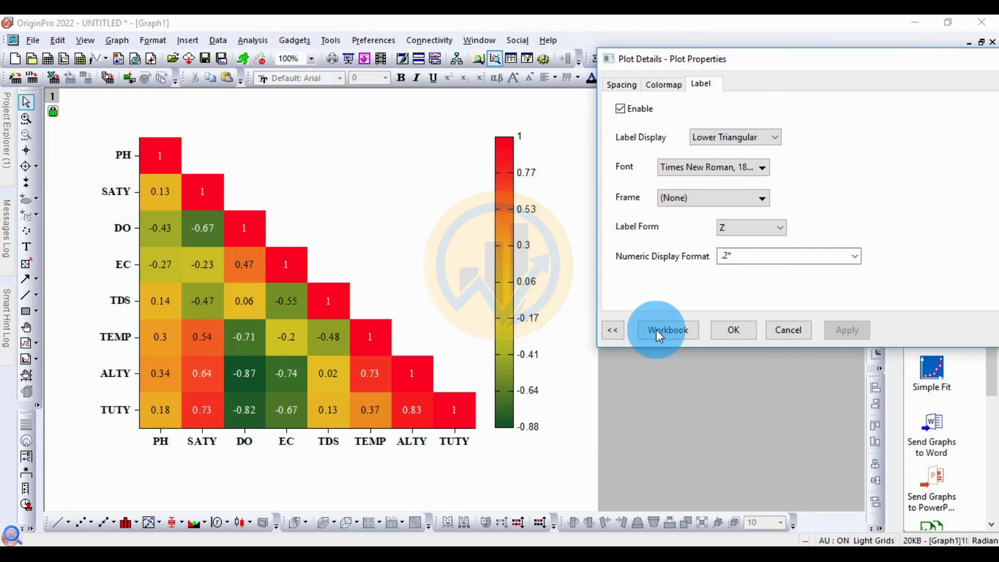
click(719, 259)
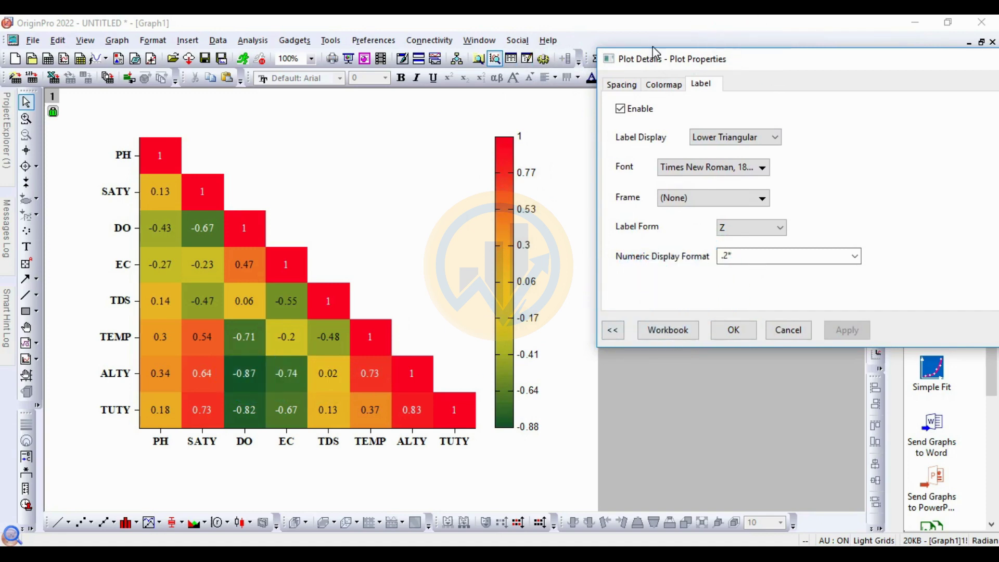
click(742, 332)
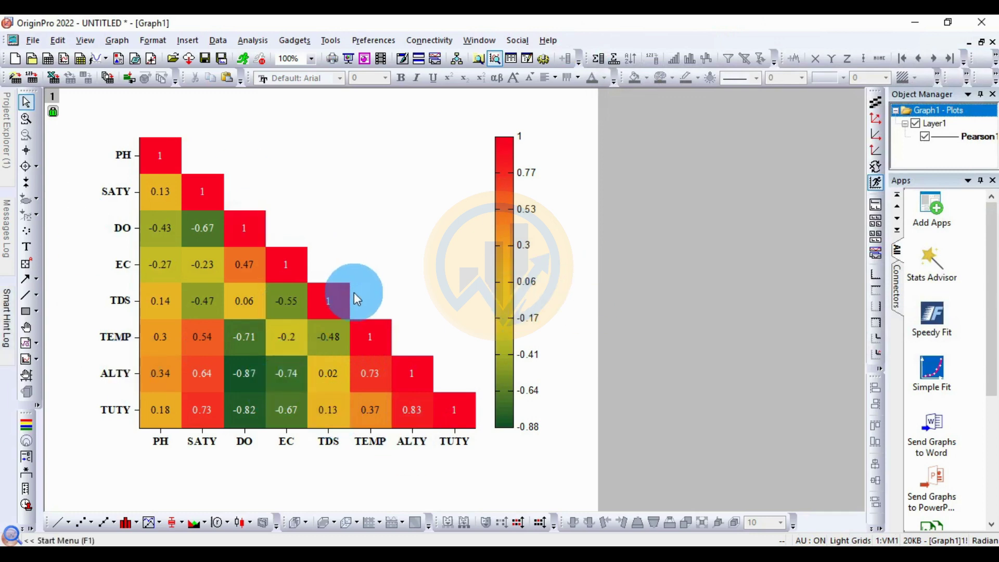
Open the color scale's layout settings and apply a Vertical arrangement.
double_click(525, 251)
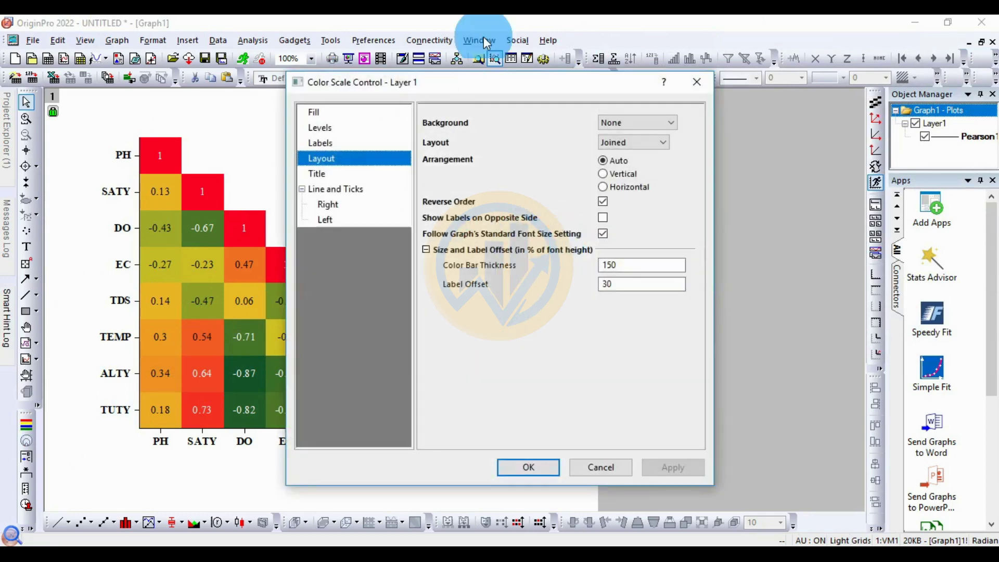
mouse_move(475, 81)
mouse_down()
mouse_move(567, 87)
mouse_move(451, 115)
mouse_move(292, 111)
mouse_move(655, 107)
mouse_move(155, 148)
mouse_move(235, 122)
mouse_move(238, 100)
mouse_up()
click(220, 149)
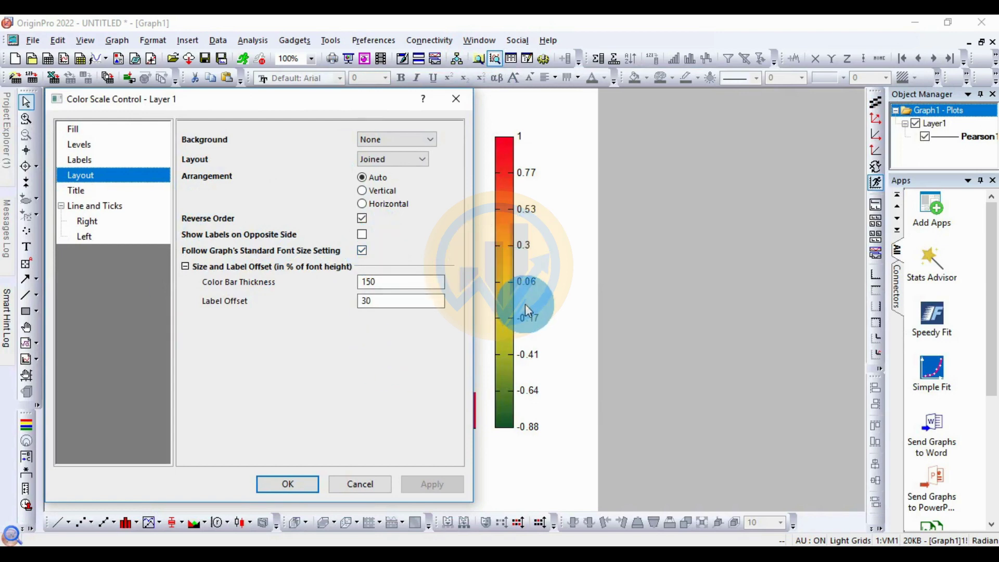
click(371, 196)
click(432, 483)
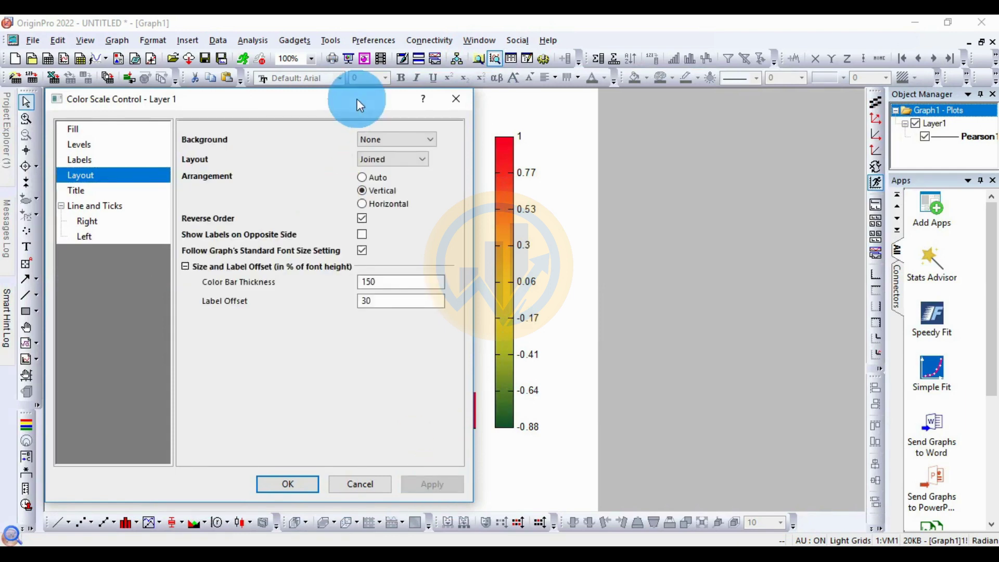
Try the Horizontal arrangement for the color scale.
mouse_move(348, 104)
mouse_down()
mouse_move(271, 120)
mouse_move(235, 86)
mouse_move(291, 73)
mouse_move(229, 204)
mouse_move(317, 362)
mouse_move(339, 94)
mouse_up()
click(353, 195)
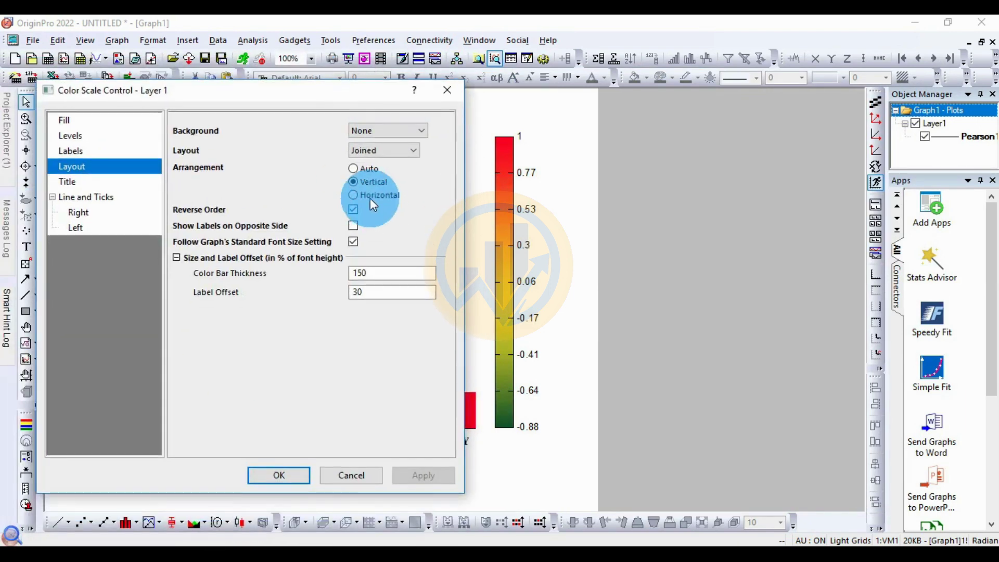
click(421, 474)
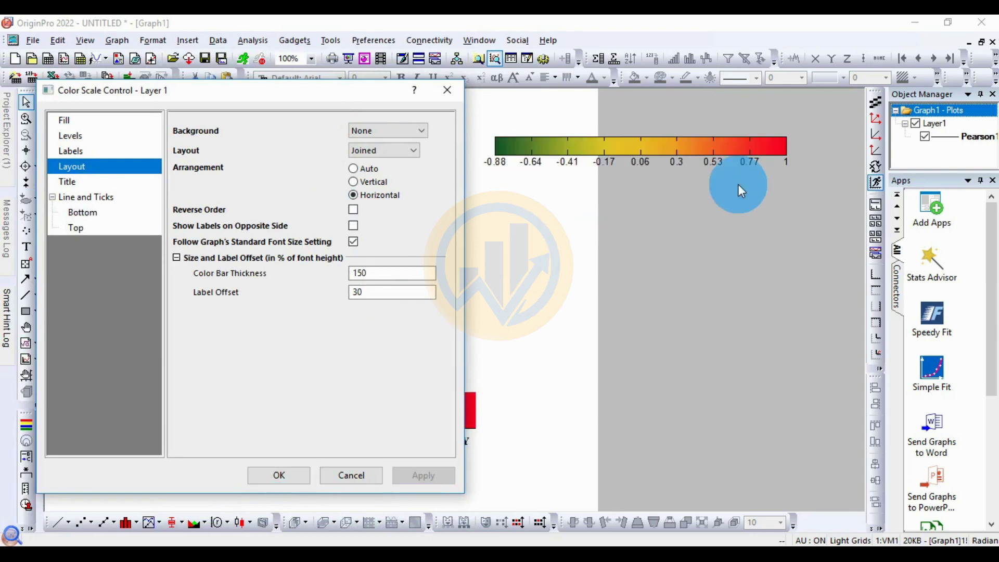
Return the color scale to the Vertical arrangement and apply the change.
click(367, 182)
click(440, 475)
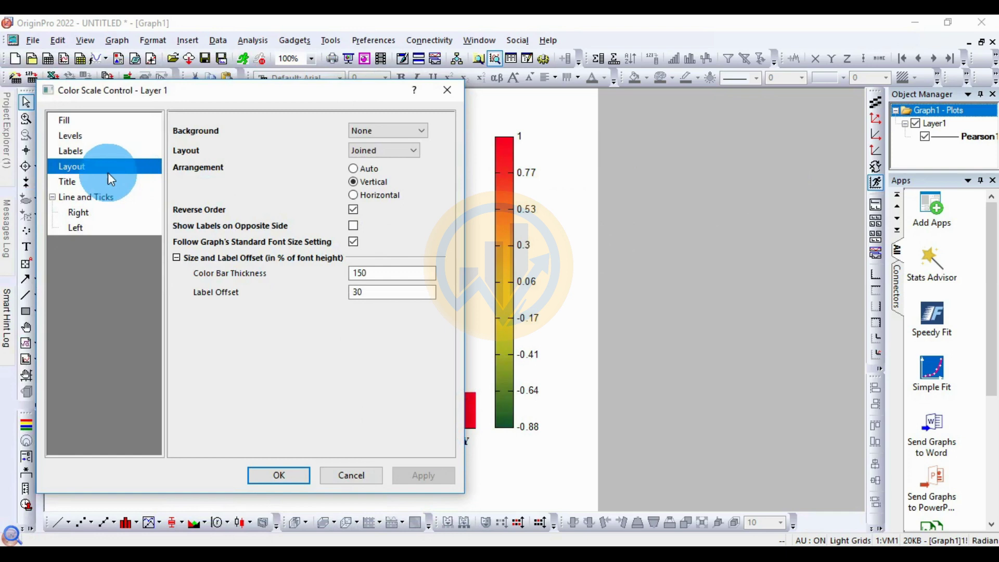
Show the color scale's title in bold Times New Roman and apply the change.
click(75, 183)
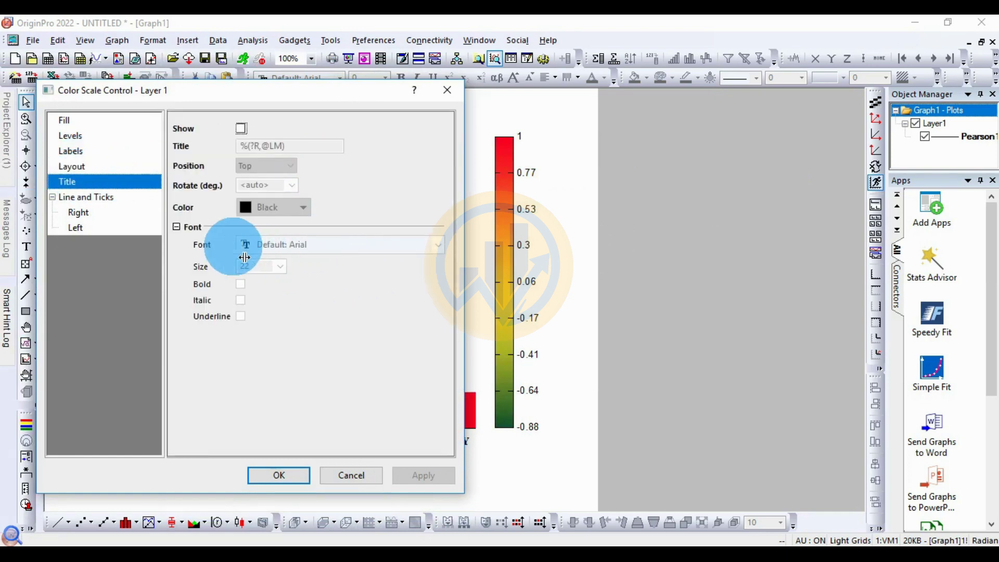
click(241, 129)
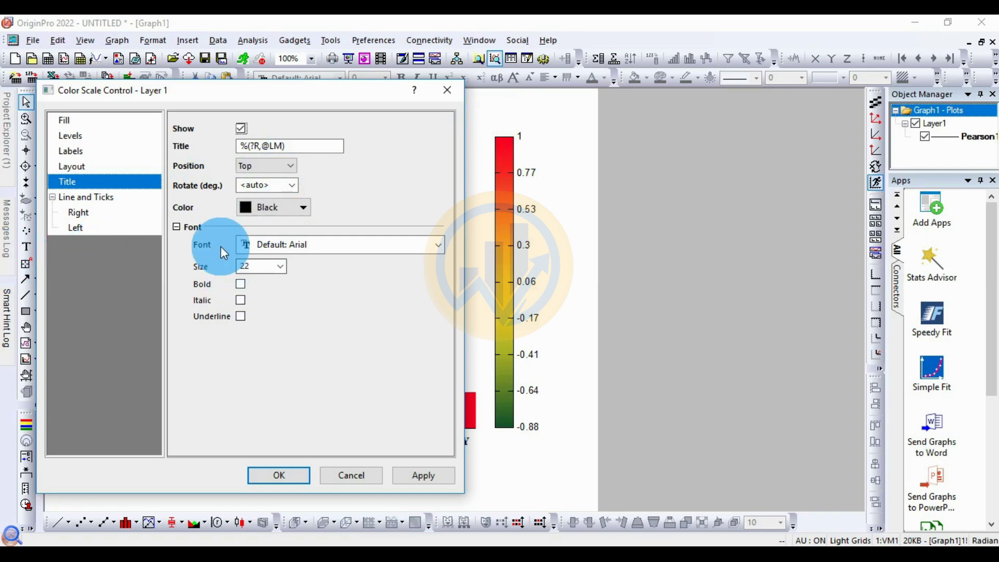
click(269, 255)
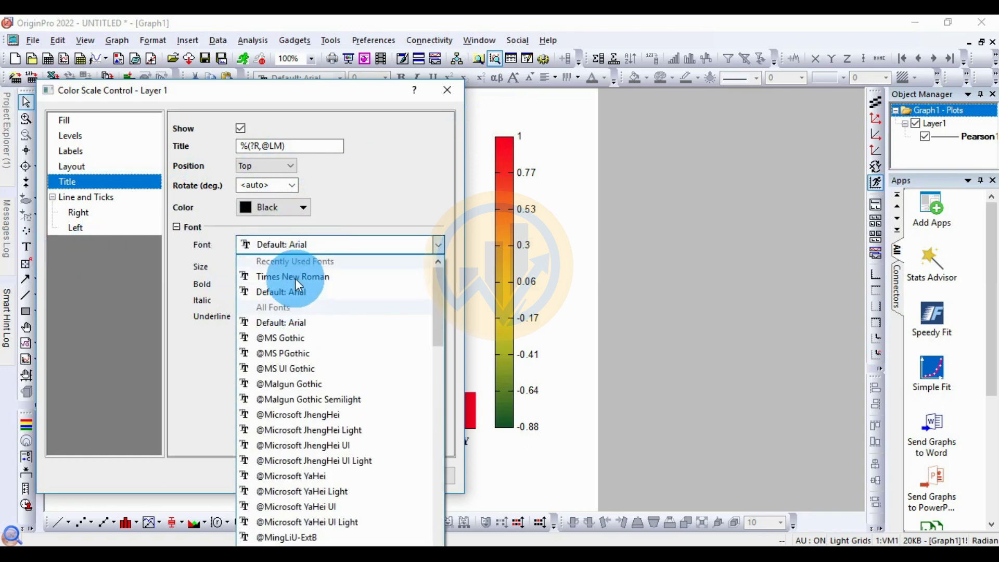
click(288, 279)
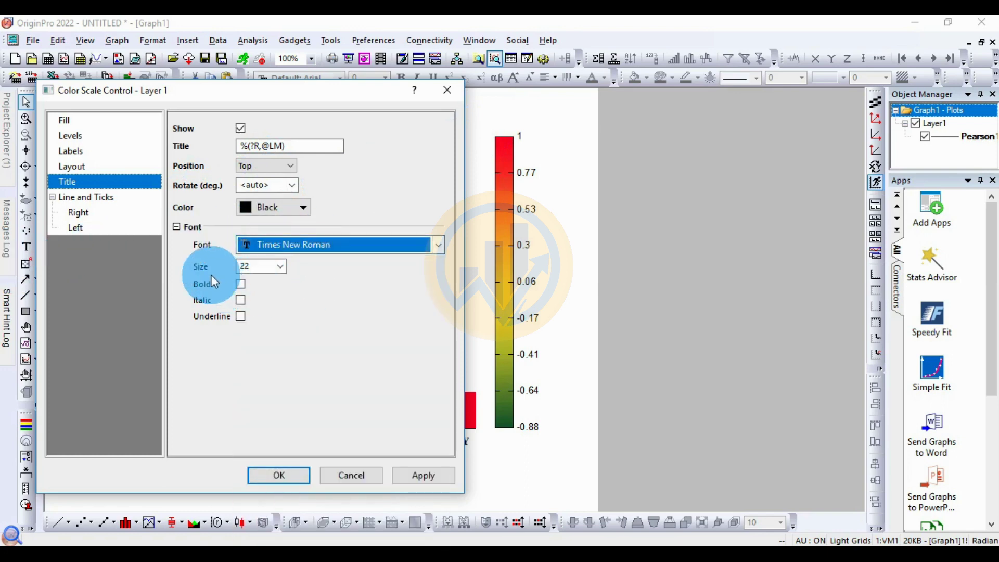
click(243, 285)
click(416, 475)
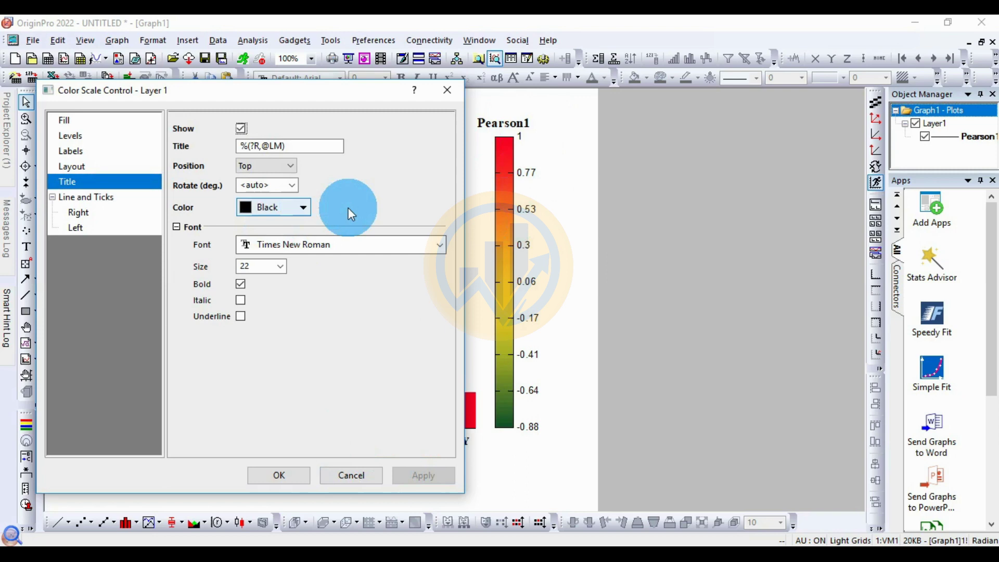
click(96, 200)
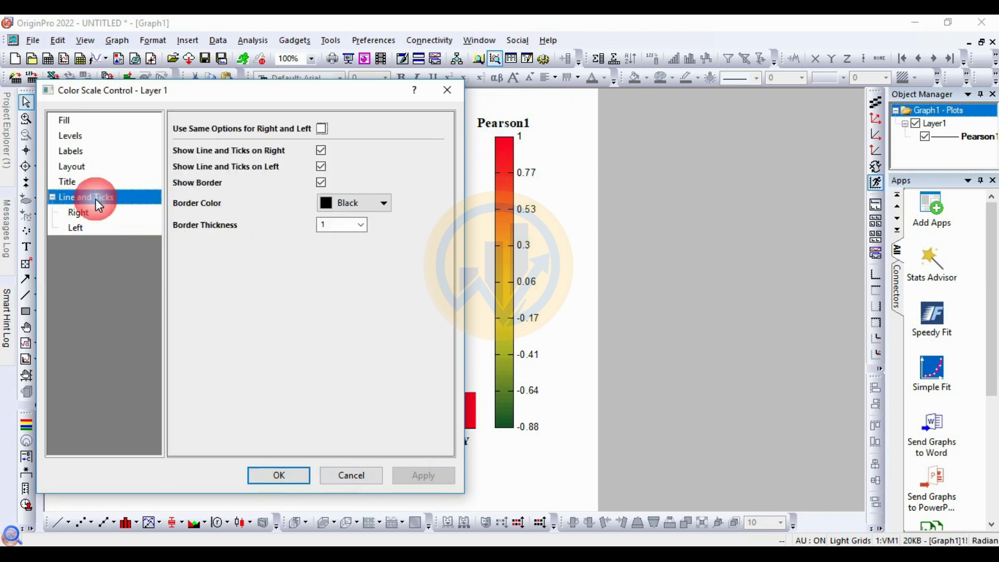
click(79, 214)
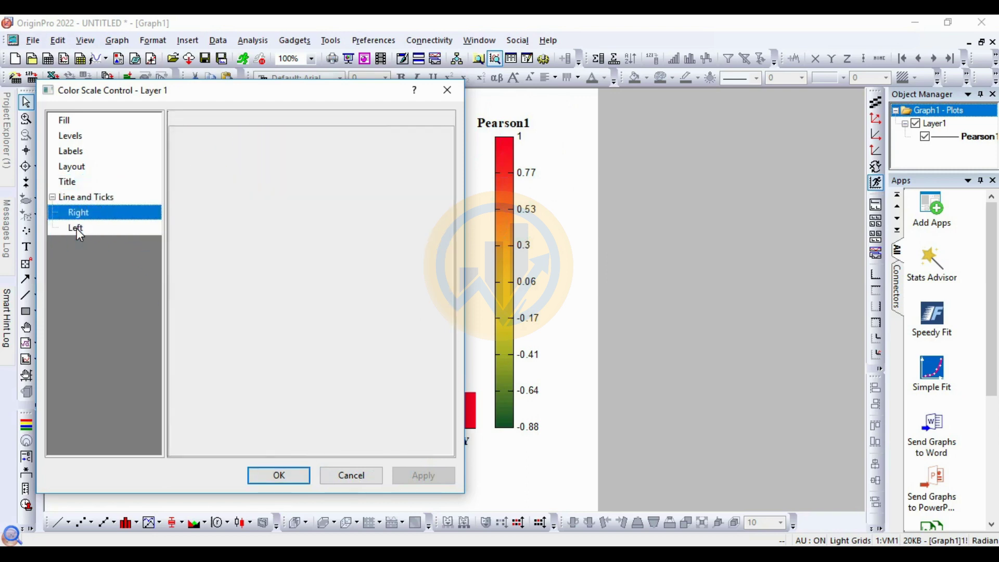
click(76, 228)
click(71, 120)
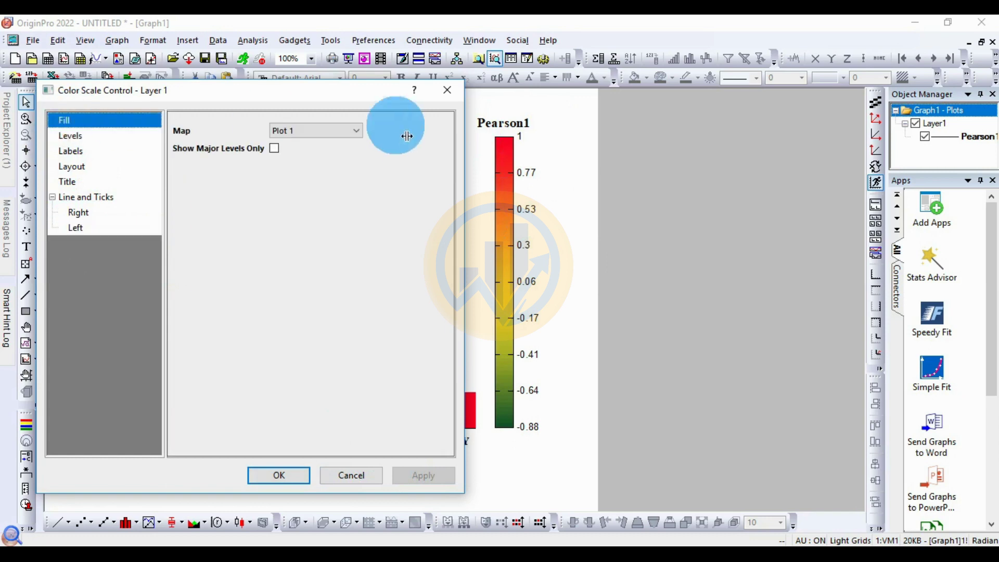
click(81, 137)
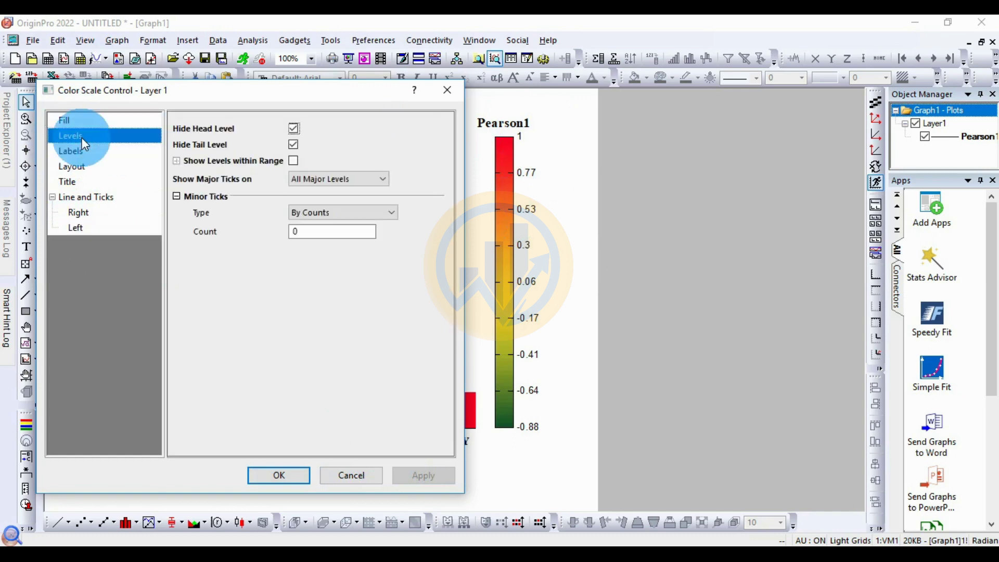
Set the color scale's labels to bold Times New Roman and apply the change.
click(76, 152)
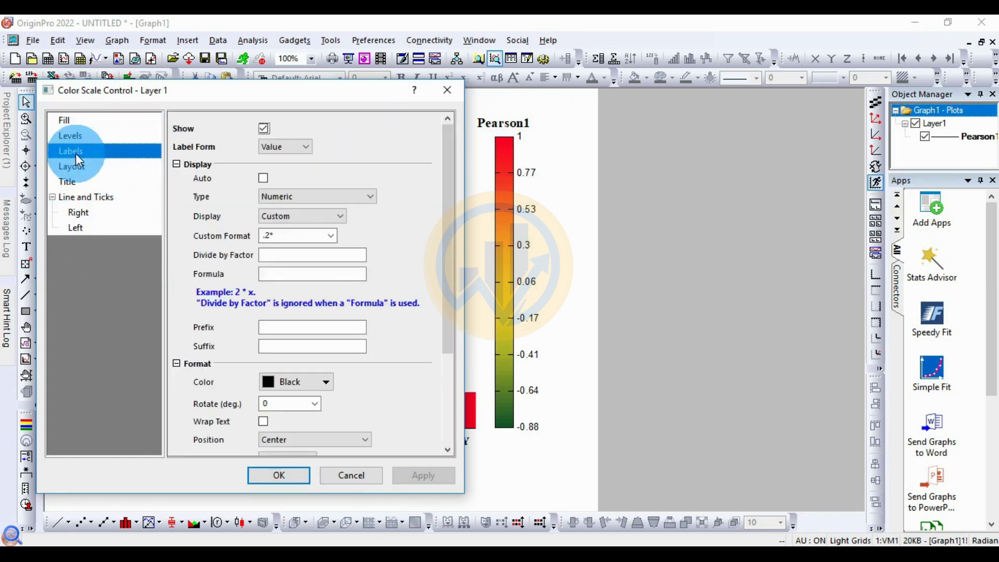
scroll(384, 272, down, 5)
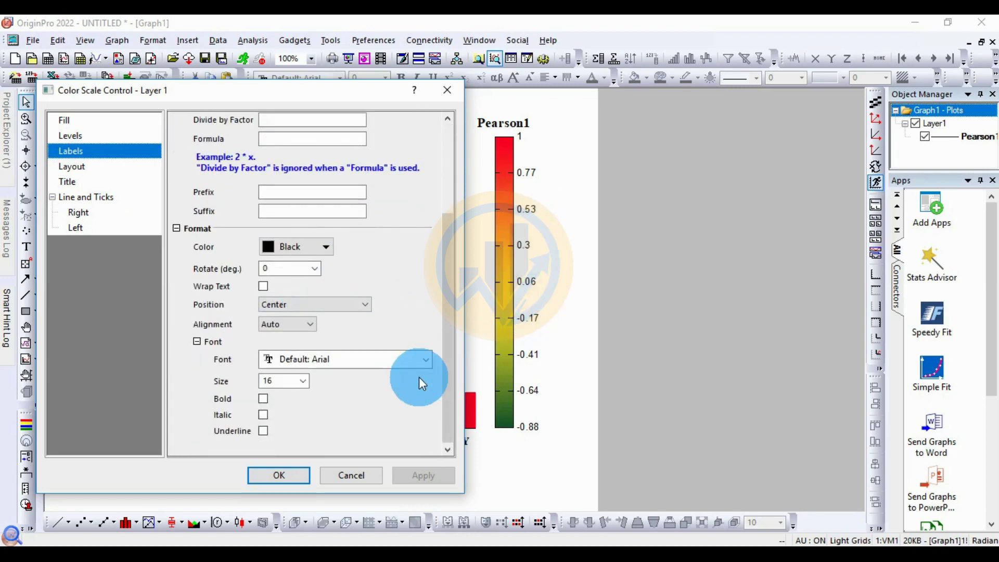
click(424, 359)
scroll(422, 364, up, 4)
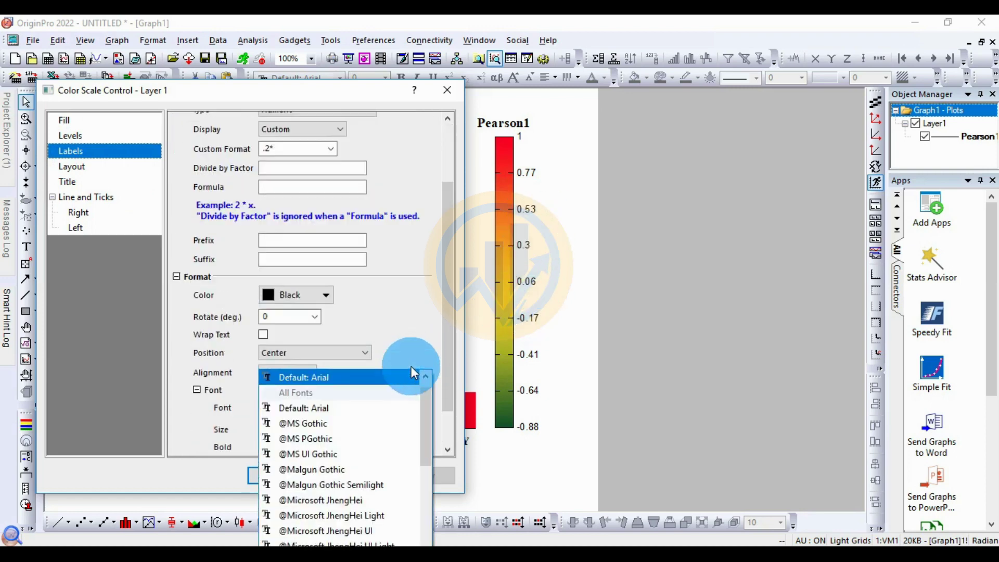
scroll(356, 416, down, 1)
scroll(357, 417, up, 2)
click(340, 390)
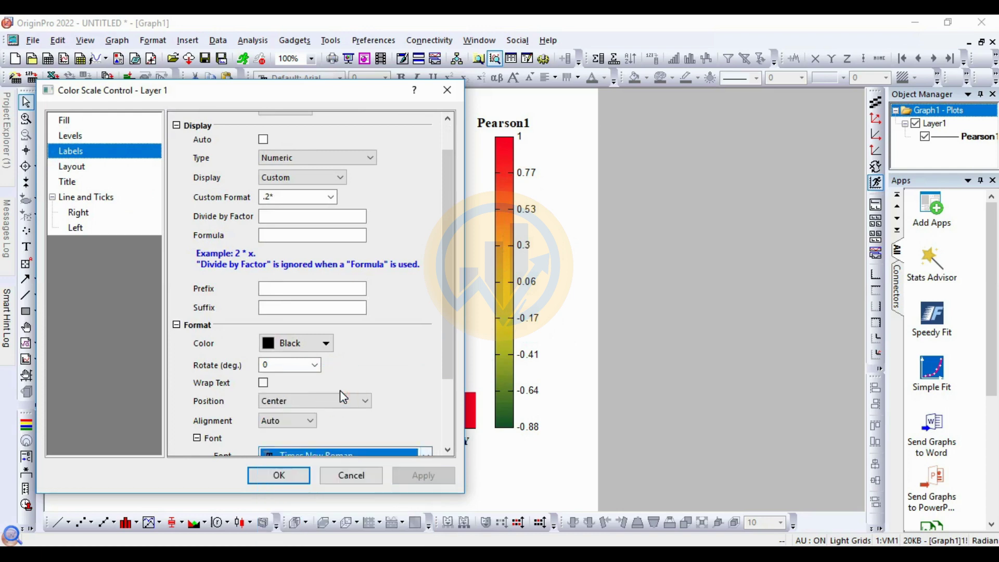
drag(446, 292, 448, 390)
click(263, 399)
click(407, 483)
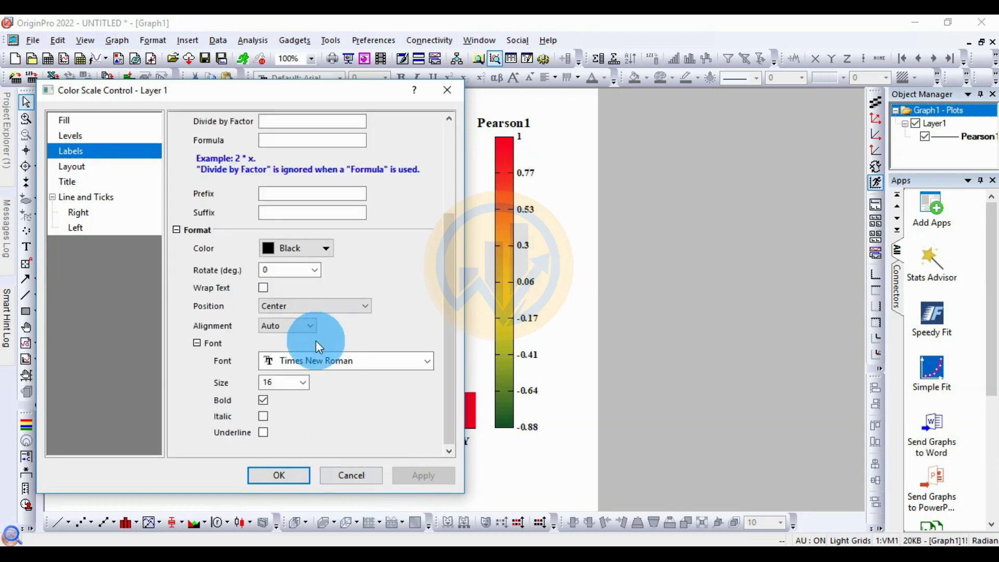
Hide the color scale's title and accept the color scale settings.
click(72, 182)
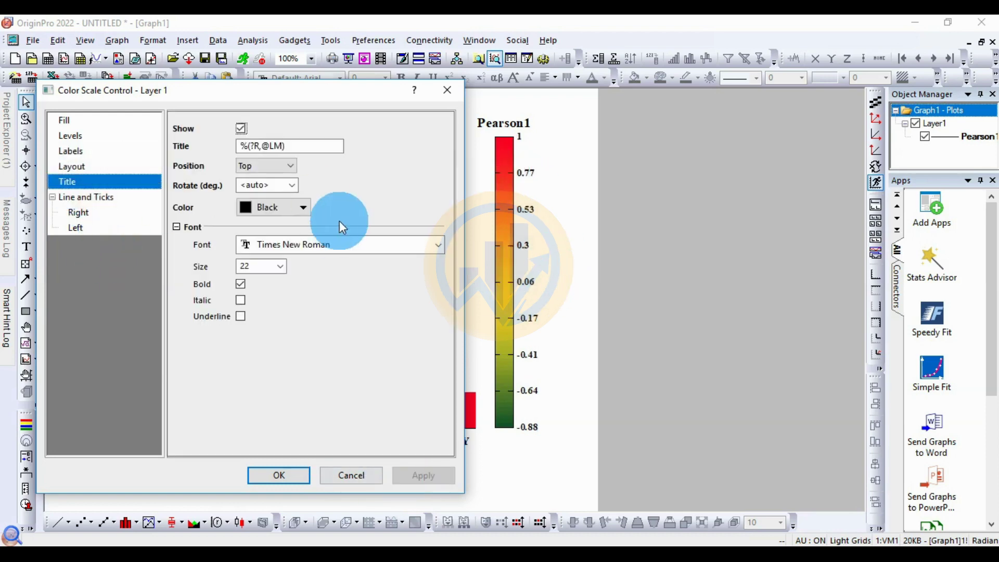
click(241, 129)
click(429, 476)
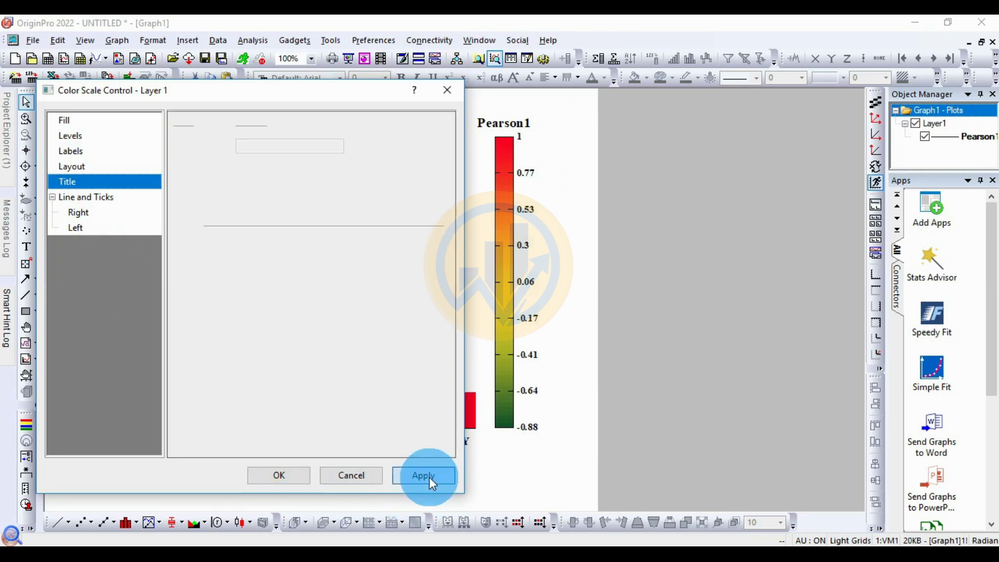
click(281, 476)
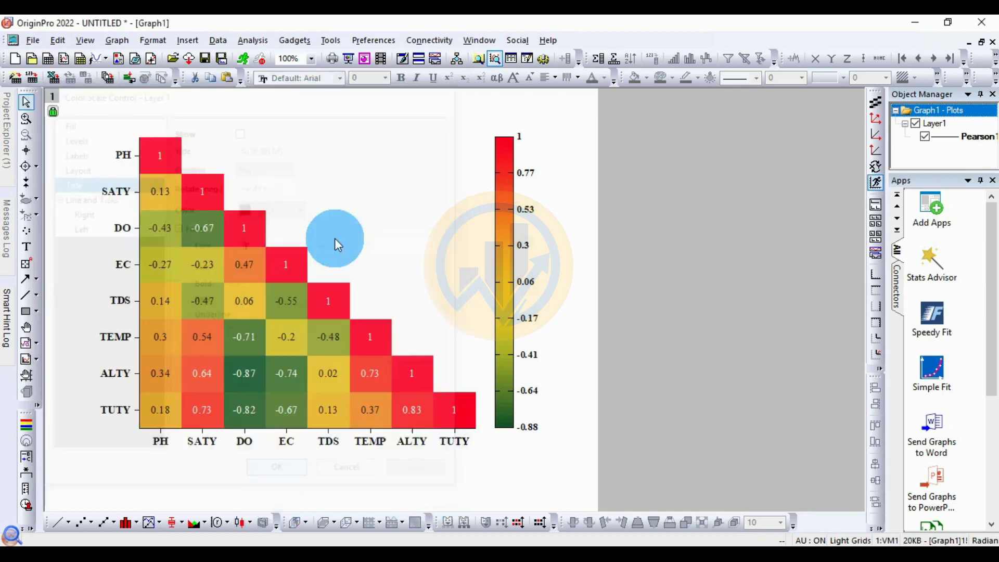